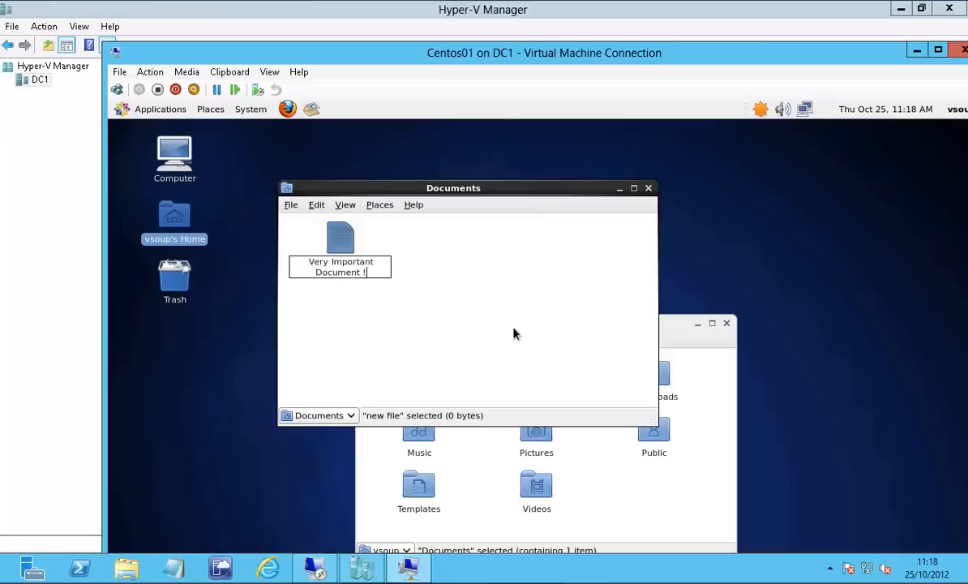
Name the new file in the Documents folder "Very Important Document !".
{"action": "key", "text": "Return"}
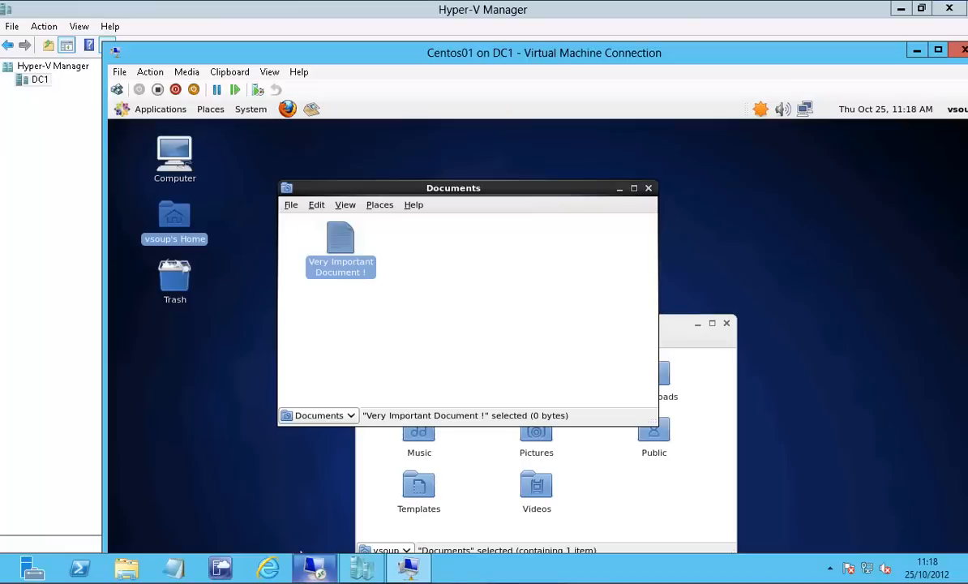
Switch to Veeam Backup & Replication on VBR1, run the Linux FLR backup job and check the processing details of Centos01.
{"action": "mouse_move", "coordinate": [314, 566]}
{"action": "left_click", "coordinate": [316, 486]}
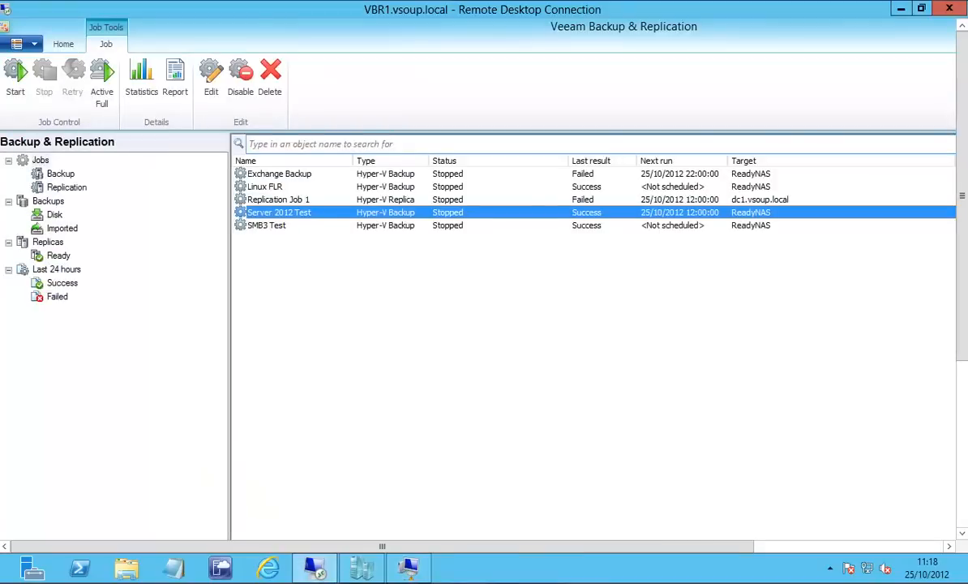
{"action": "right_click", "coordinate": [276, 187]}
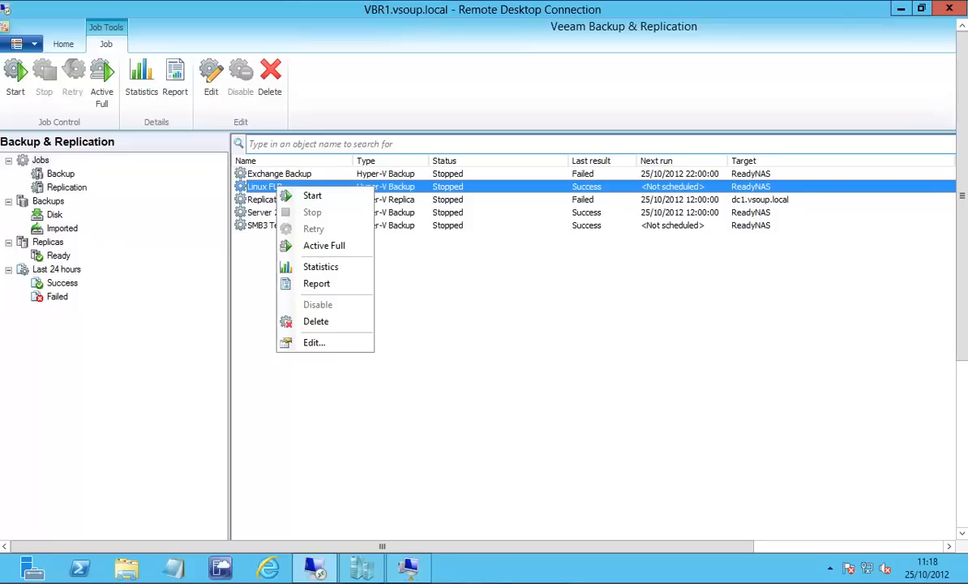
{"action": "left_click", "coordinate": [313, 196]}
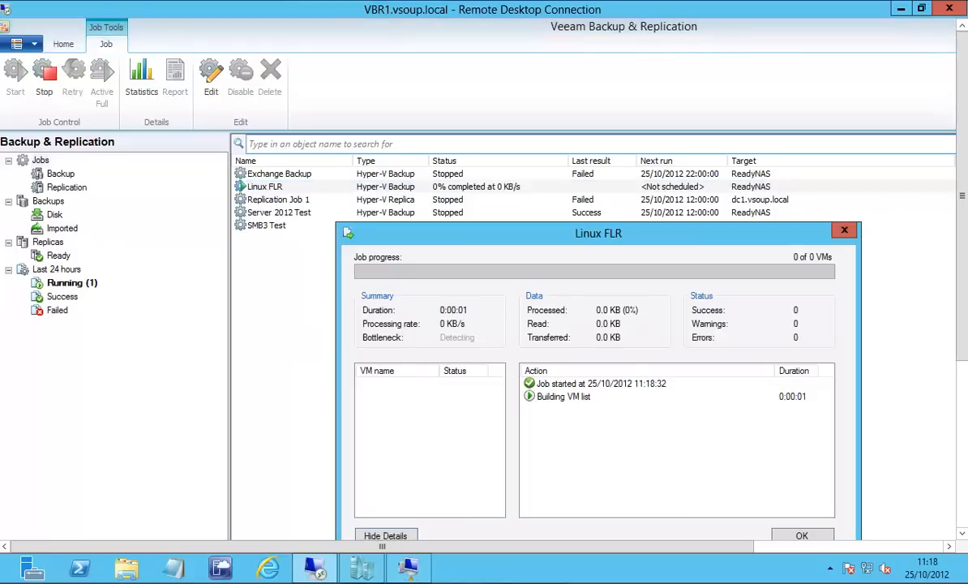
{"action": "left_click_drag", "start_coordinate": [599, 233], "coordinate": [530, 189]}
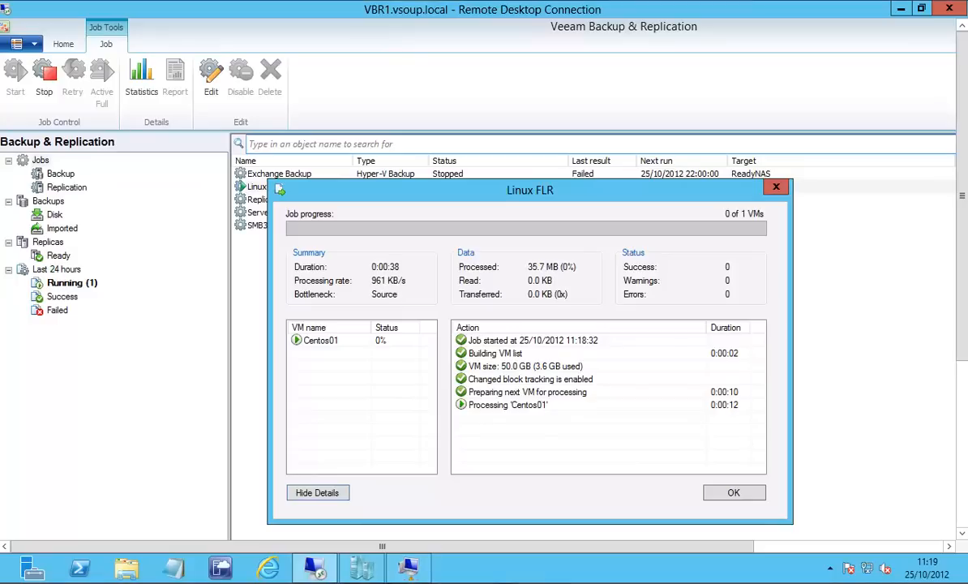
{"action": "left_click", "coordinate": [321, 340]}
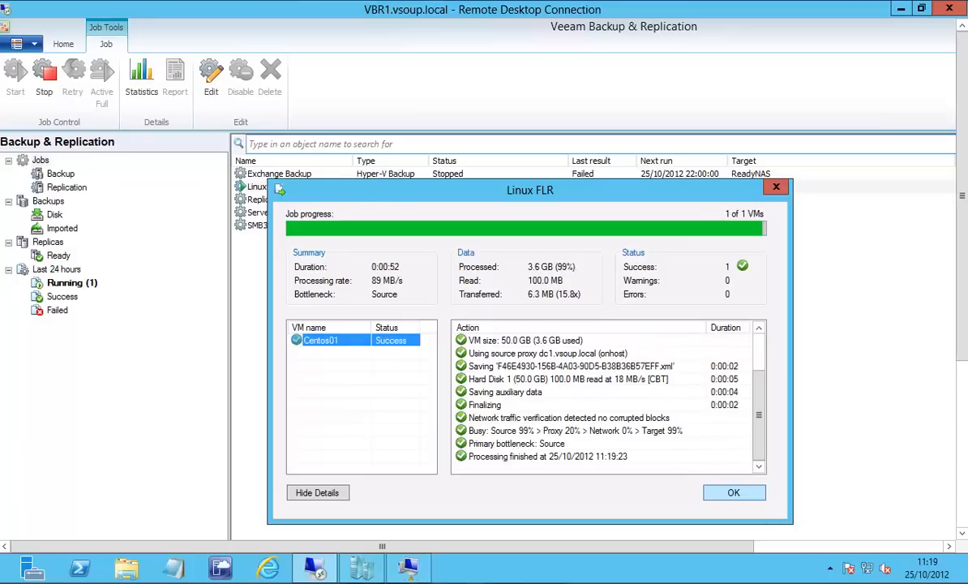
{"action": "left_click", "coordinate": [734, 492]}
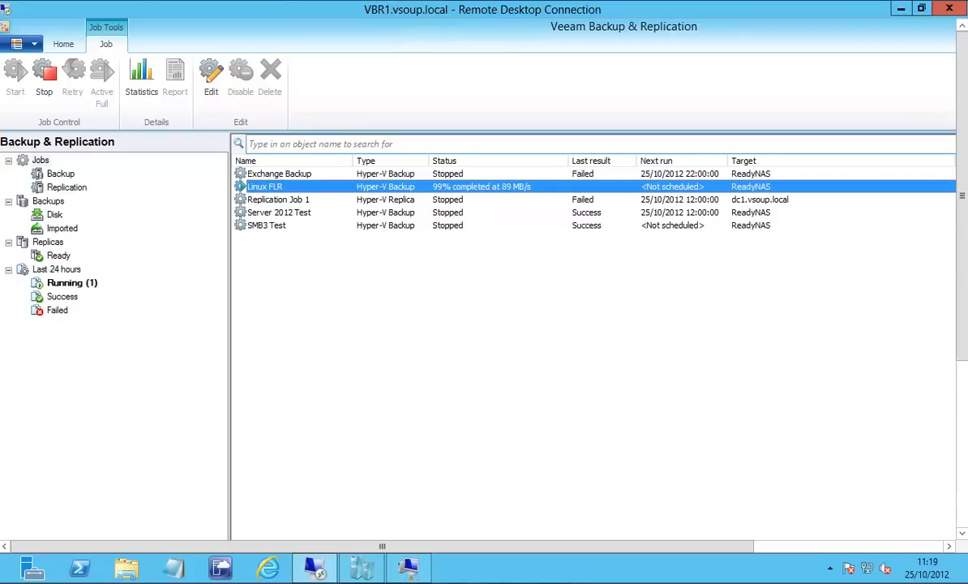
Begin an Instant Recovery of Centos01 from the Linux FLR disk backup, using the mode with custom host, datastore, network and name settings.
{"action": "left_click", "coordinate": [55, 215]}
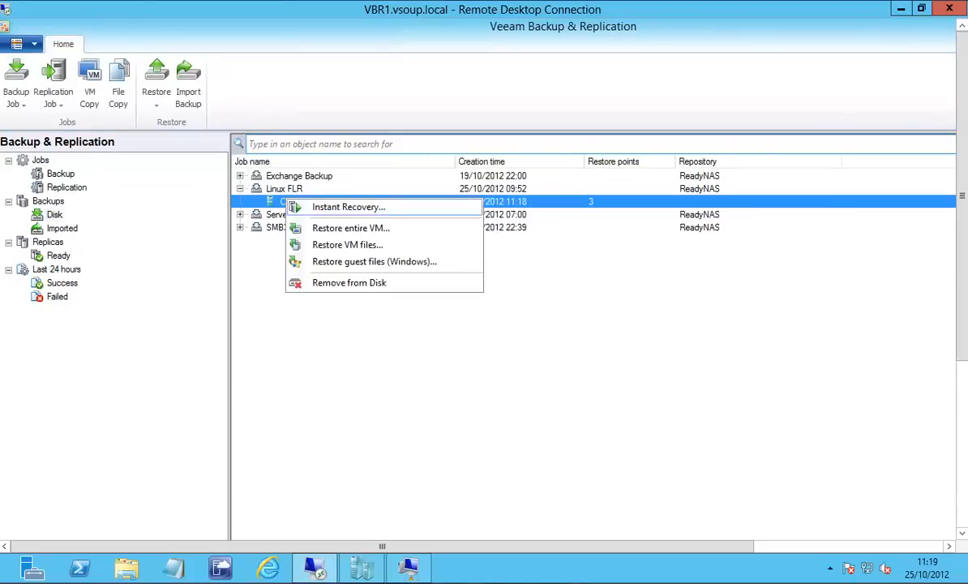
{"action": "right_click", "coordinate": [286, 201]}
{"action": "left_click", "coordinate": [347, 207]}
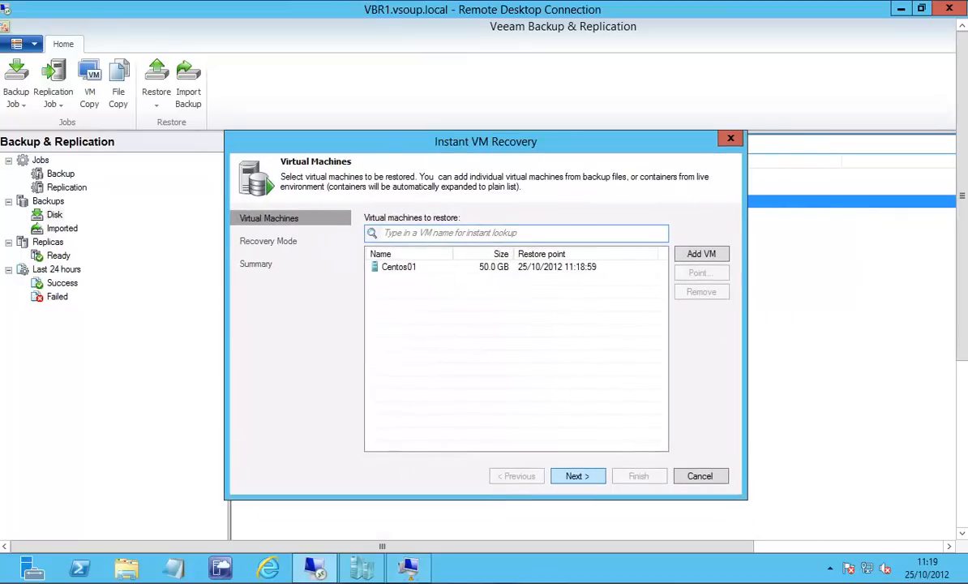
{"action": "left_click", "coordinate": [578, 476]}
{"action": "left_click", "coordinate": [369, 262]}
{"action": "left_click", "coordinate": [579, 476]}
{"action": "left_click", "coordinate": [579, 476]}
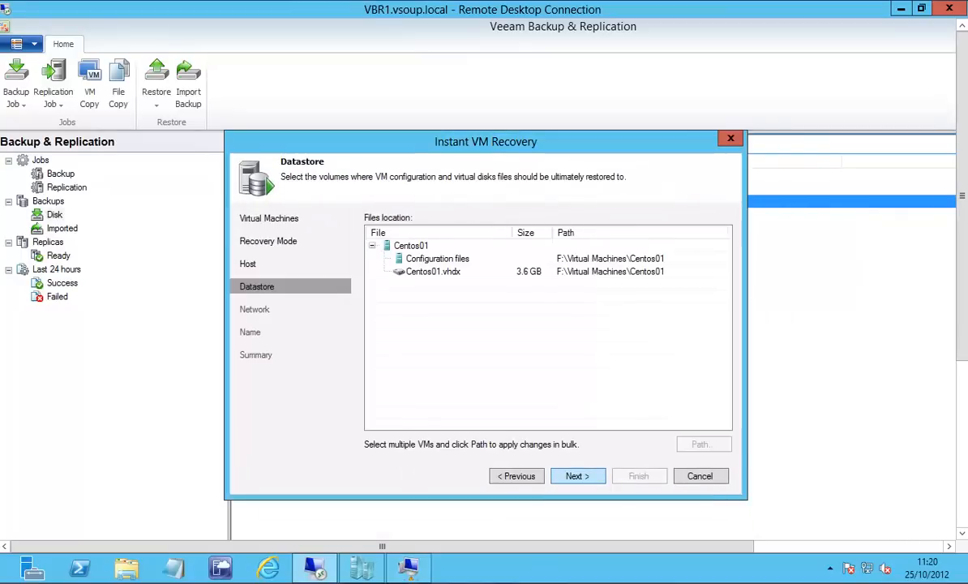
Set the restore path of Centos01's configuration files to E:\Virtual Machines.
{"action": "left_click", "coordinate": [438, 259]}
{"action": "left_click", "coordinate": [704, 445]}
{"action": "left_click", "coordinate": [383, 216]}
{"action": "left_click", "coordinate": [455, 265]}
{"action": "left_click", "coordinate": [521, 468]}
Set the restore path of the Centos01.vhdx disk to E:\Virtual Machines and accept the datastore settings.
{"action": "left_click", "coordinate": [433, 272]}
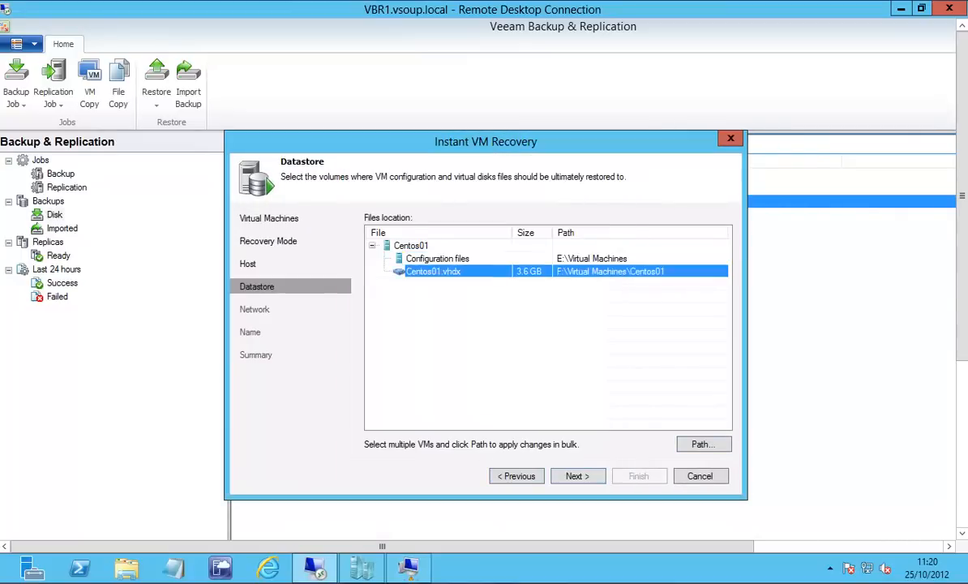
{"action": "left_click", "coordinate": [704, 444]}
{"action": "left_click", "coordinate": [381, 217]}
{"action": "left_click", "coordinate": [446, 268]}
{"action": "left_click", "coordinate": [519, 466]}
{"action": "left_click", "coordinate": [578, 476]}
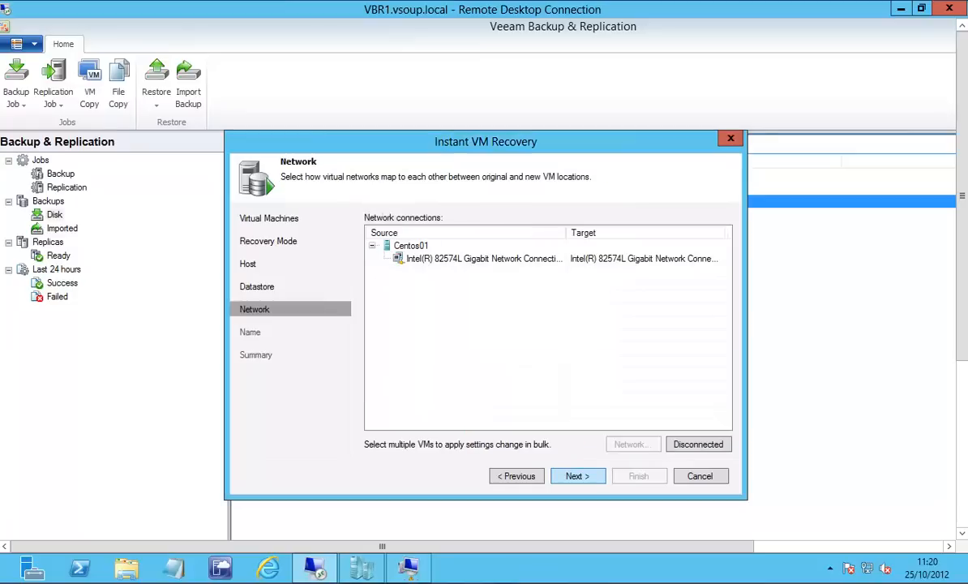
Add the suffix _restored to the recovered VM's name, keeping the network mapping, and run the recovery without powering on the VM.
{"action": "left_click", "coordinate": [578, 476]}
{"action": "left_click", "coordinate": [400, 245]}
{"action": "left_click", "coordinate": [643, 444]}
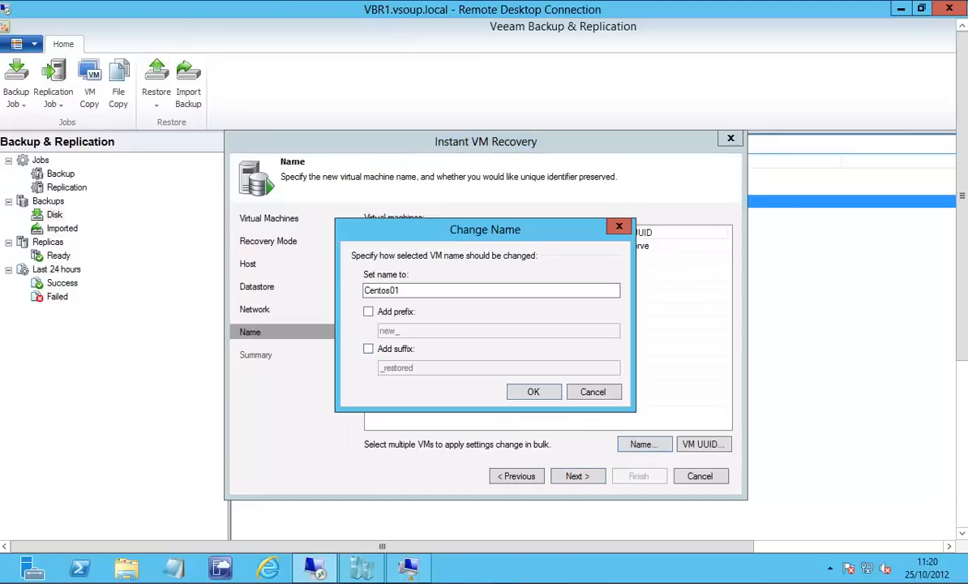
{"action": "left_click", "coordinate": [367, 365]}
{"action": "left_click", "coordinate": [523, 391]}
{"action": "left_click", "coordinate": [578, 476]}
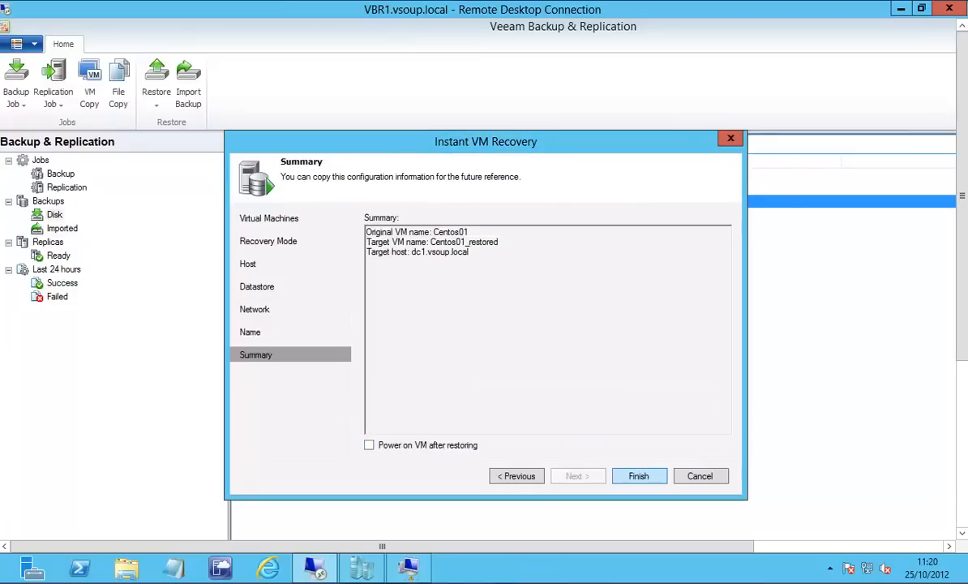
{"action": "key", "text": "Return"}
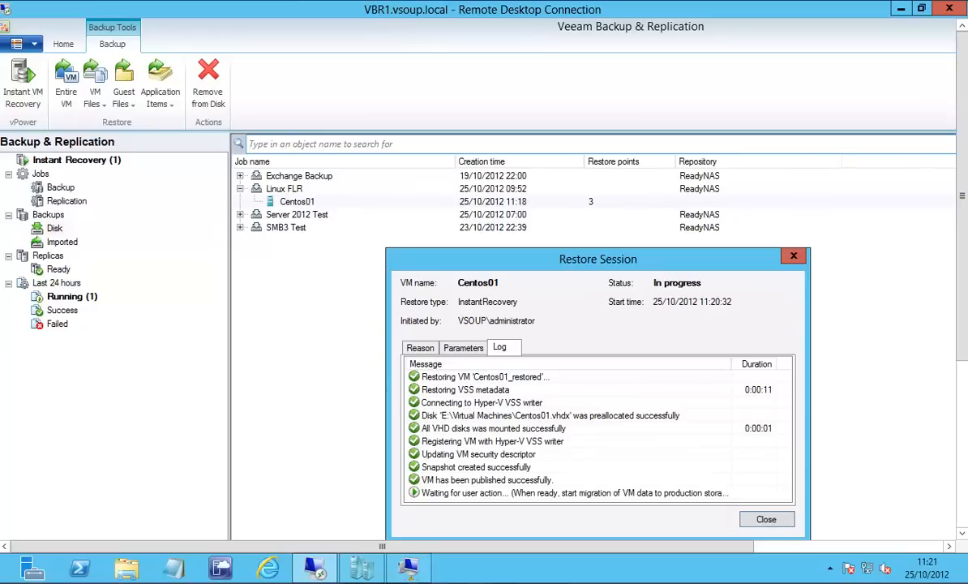
{"action": "left_click", "coordinate": [766, 519]}
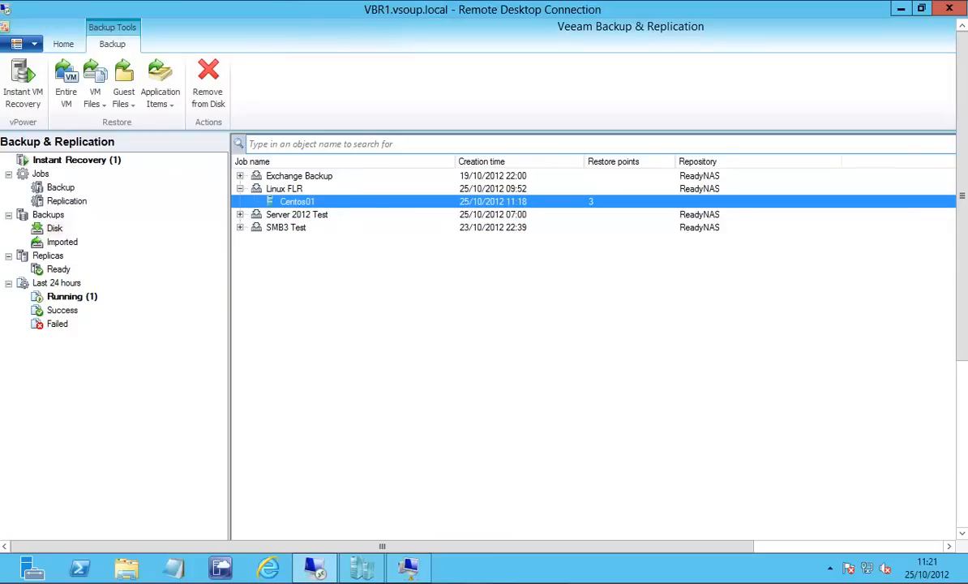
Switch to Hyper-V Manager and copy the virtual hard disk path from the settings of Centos01_restored.
{"action": "mouse_move", "coordinate": [362, 568]}
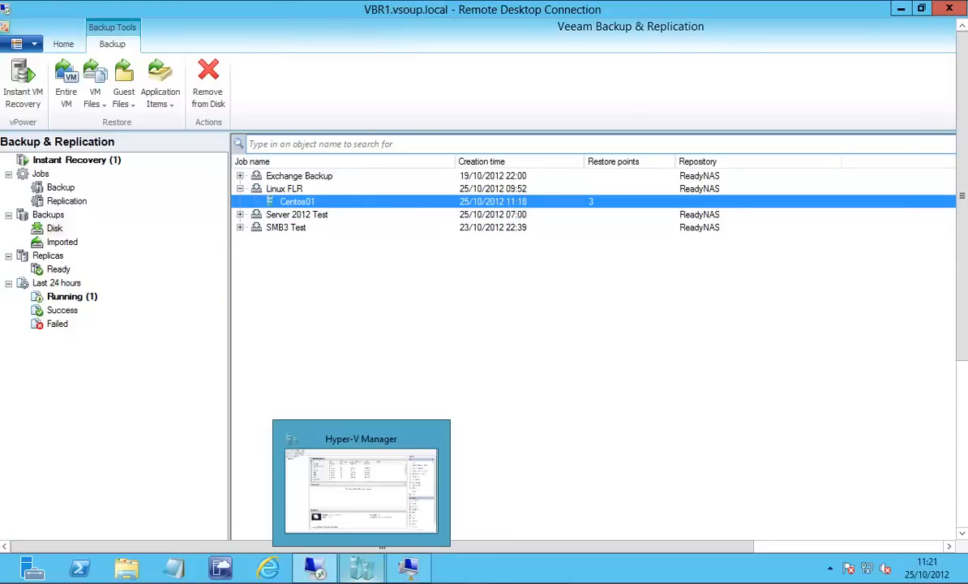
{"action": "left_click", "coordinate": [361, 487]}
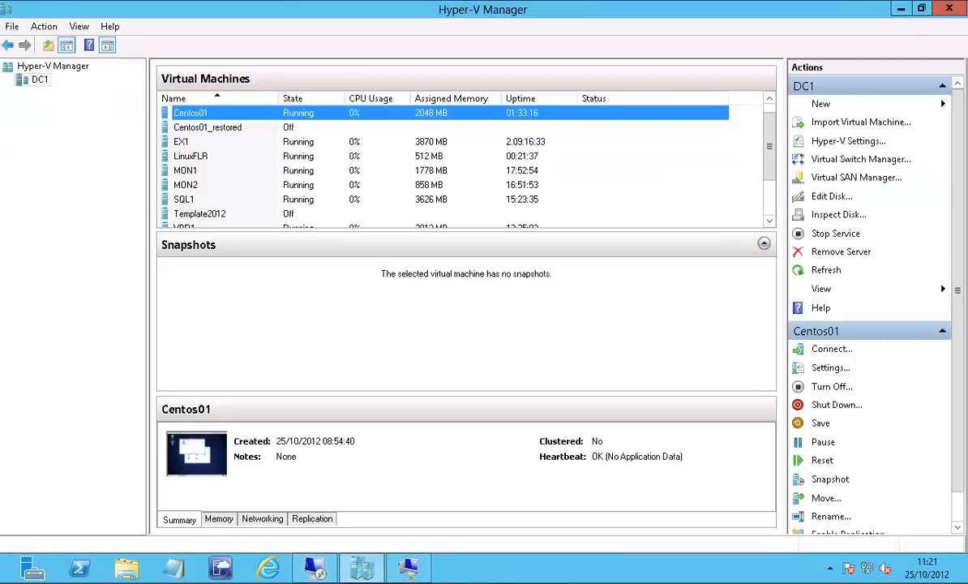
{"action": "left_click", "coordinate": [219, 127]}
{"action": "right_click", "coordinate": [224, 128]}
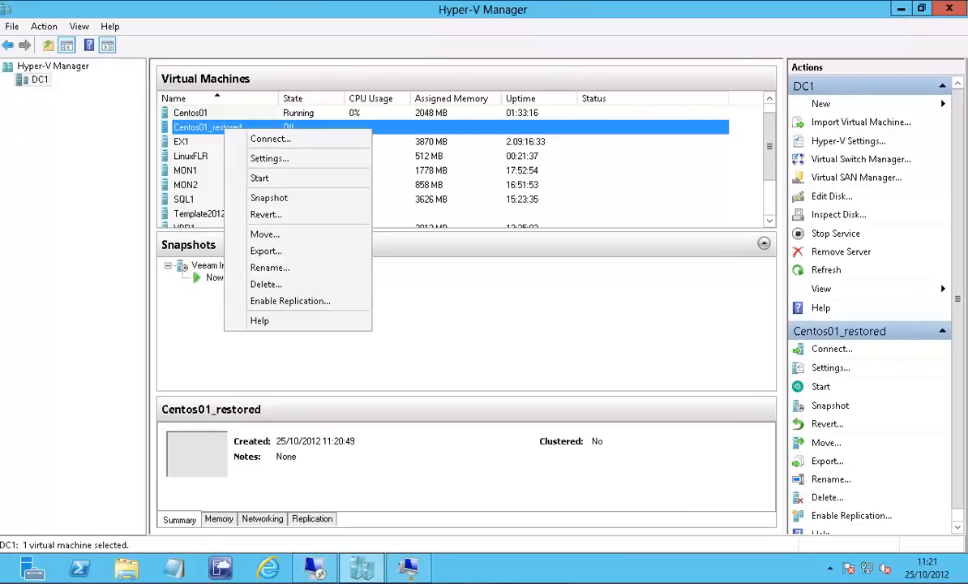
{"action": "left_click", "coordinate": [269, 158]}
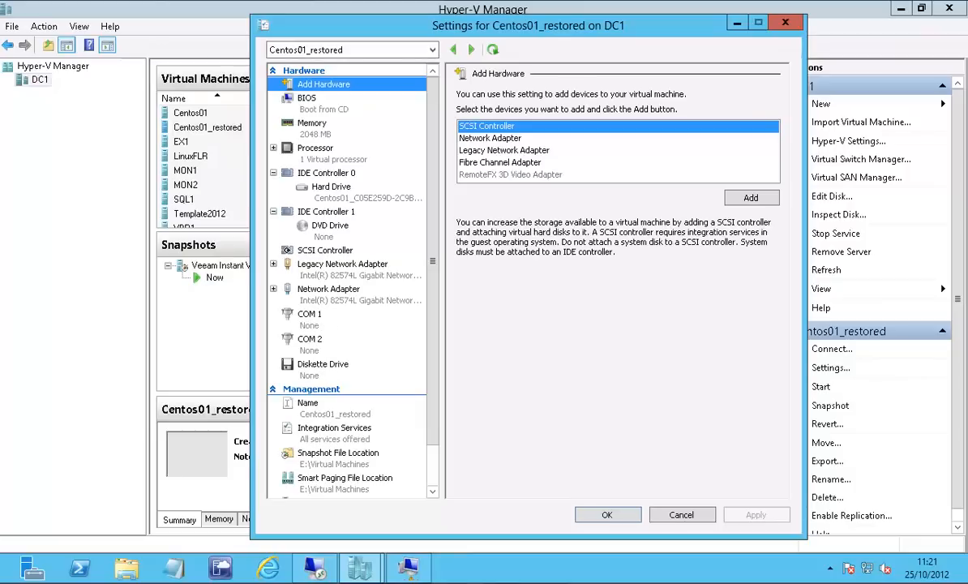
{"action": "left_click", "coordinate": [332, 188]}
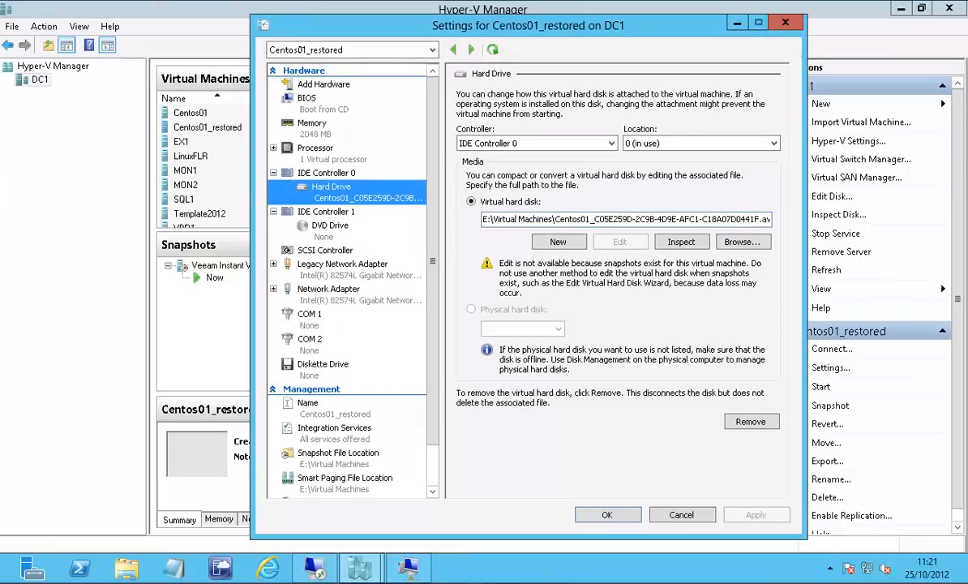
{"action": "left_click_drag", "start_coordinate": [483, 219], "coordinate": [827, 218]}
{"action": "key", "text": "ctrl+c"}
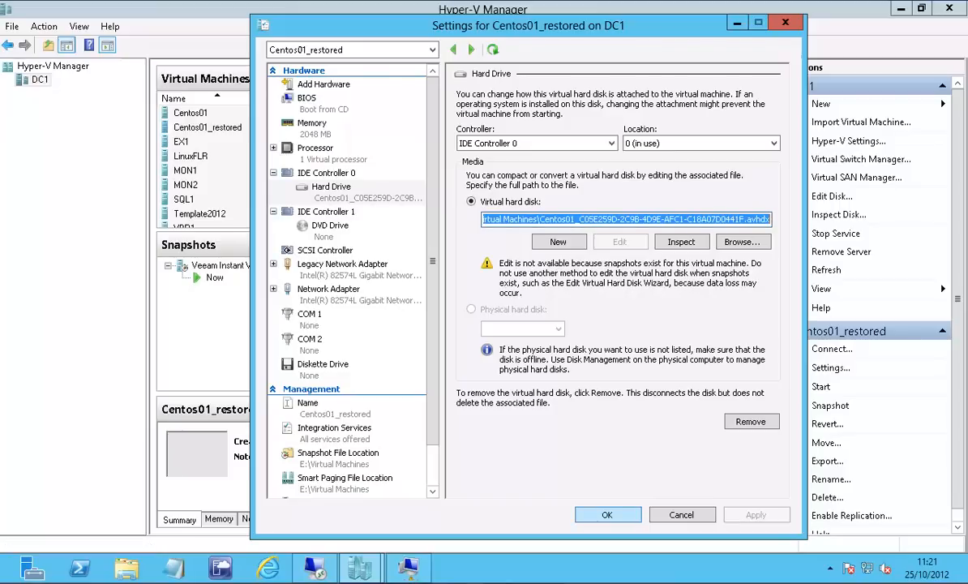
{"action": "key", "text": "Escape"}
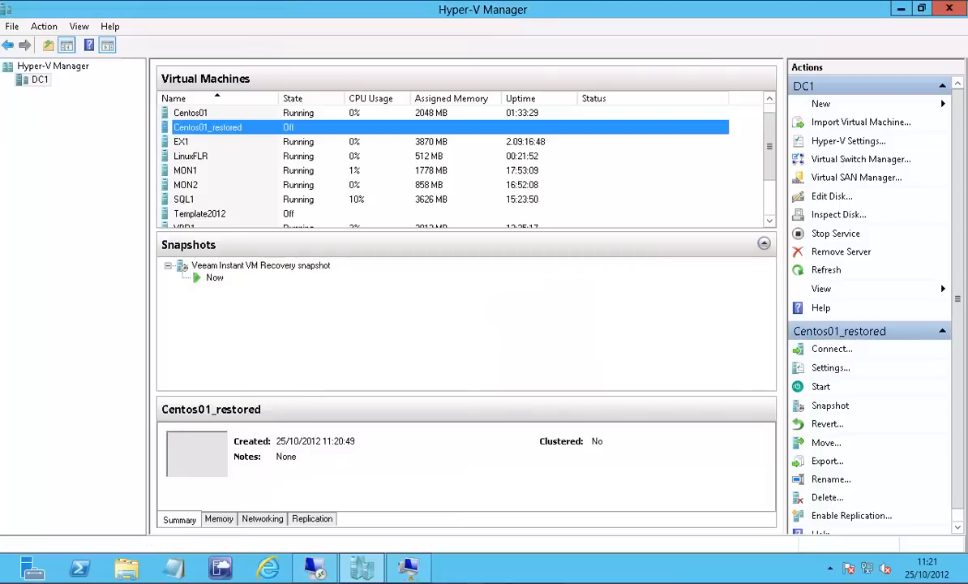
Add a new hard drive to the SCSI controller of the LinuxFLR virtual machine.
{"action": "left_click", "coordinate": [192, 156]}
{"action": "right_click", "coordinate": [193, 158]}
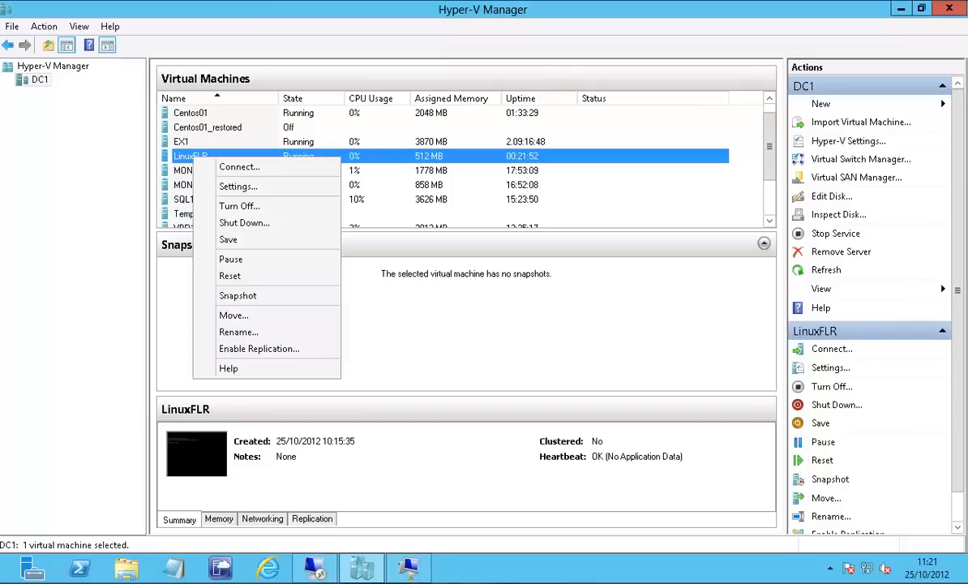
{"action": "left_click", "coordinate": [237, 186]}
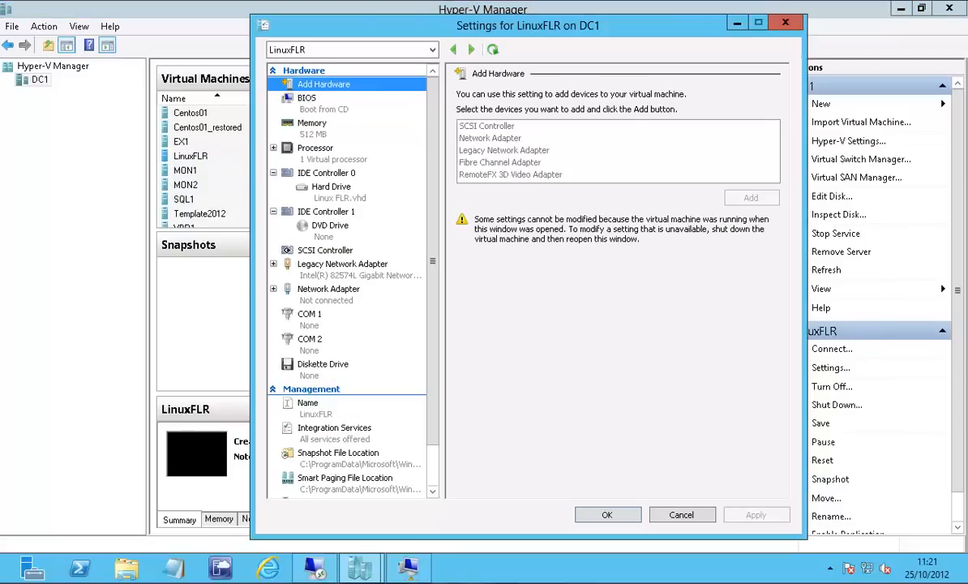
{"action": "left_click", "coordinate": [325, 251]}
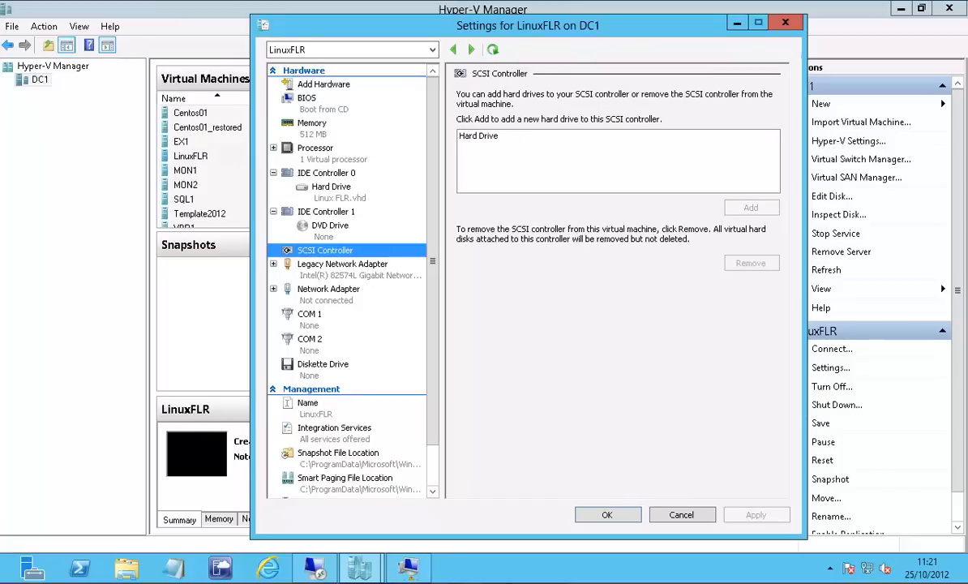
{"action": "left_click", "coordinate": [480, 136]}
{"action": "left_click", "coordinate": [748, 207]}
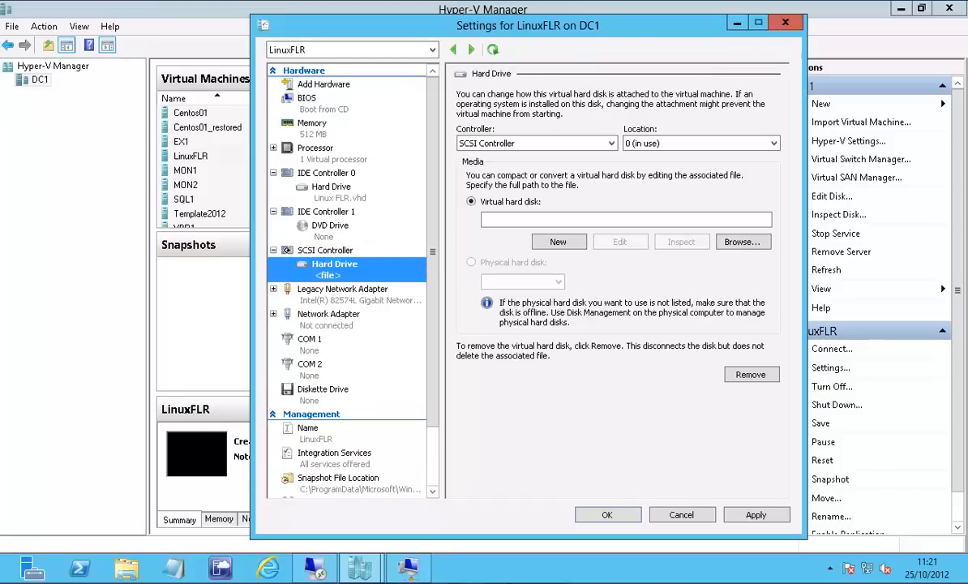
Attach the copied E:\Virtual Machines\Centos01_C05E259D-2C9B-4D9E-AFC1-C18A07D0441F.avhdx to LinuxFLR's new SCSI drive, accepting the data loss risk.
{"action": "left_click", "coordinate": [626, 220]}
{"action": "key", "text": "ctrl+v"}
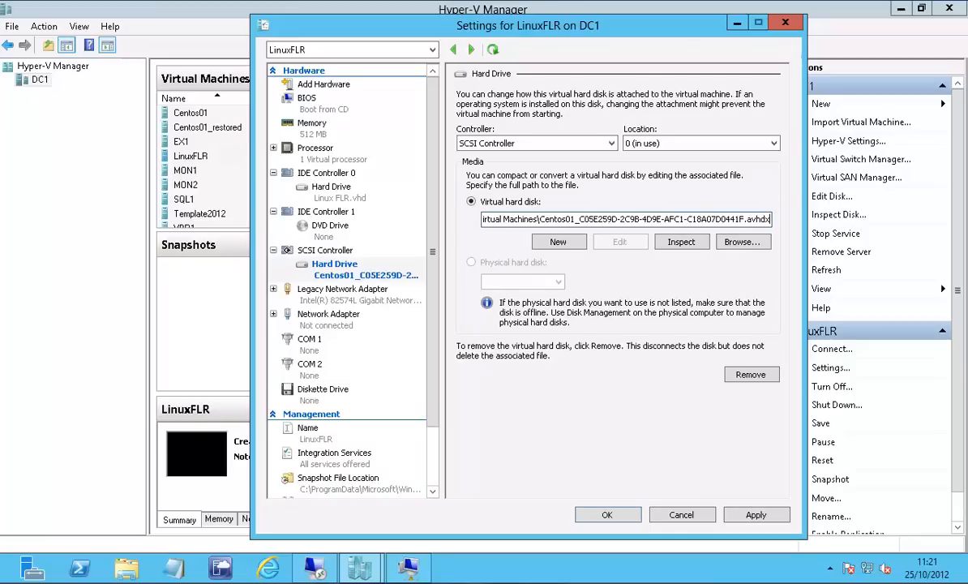
{"action": "left_click", "coordinate": [755, 515]}
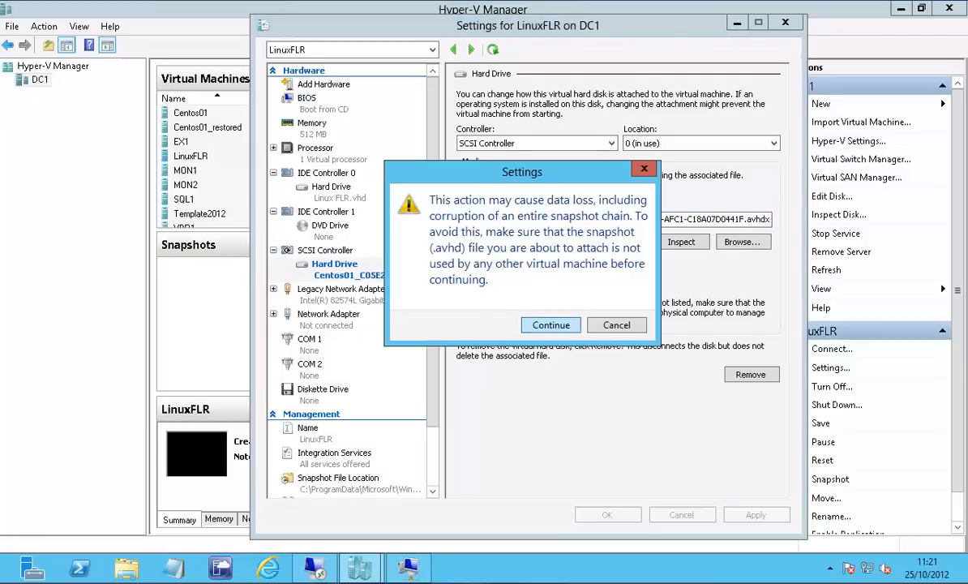
{"action": "left_click", "coordinate": [552, 325]}
{"action": "left_click", "coordinate": [608, 515]}
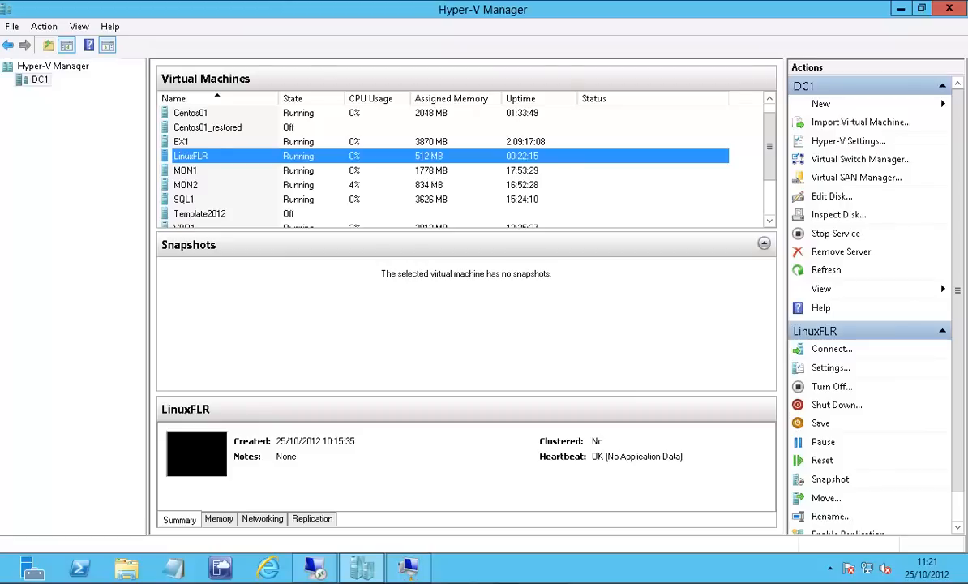
Connect to the LinuxFLR virtual machine's console and log in as root with the account password.
{"action": "right_click", "coordinate": [181, 158]}
{"action": "left_click", "coordinate": [227, 167]}
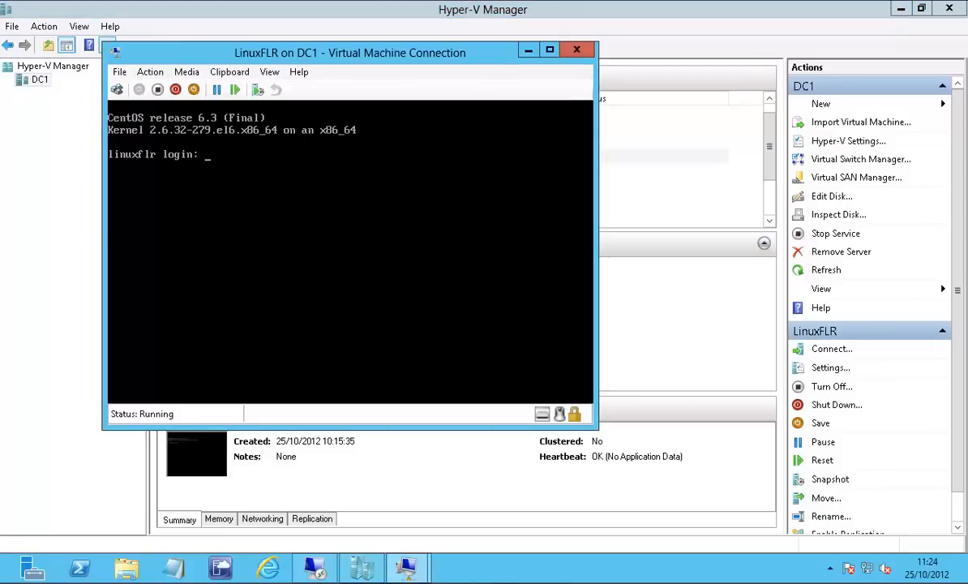
{"action": "type", "text": "root"}
{"action": "key", "text": "Return"}
{"action": "key", "text": "Return"}
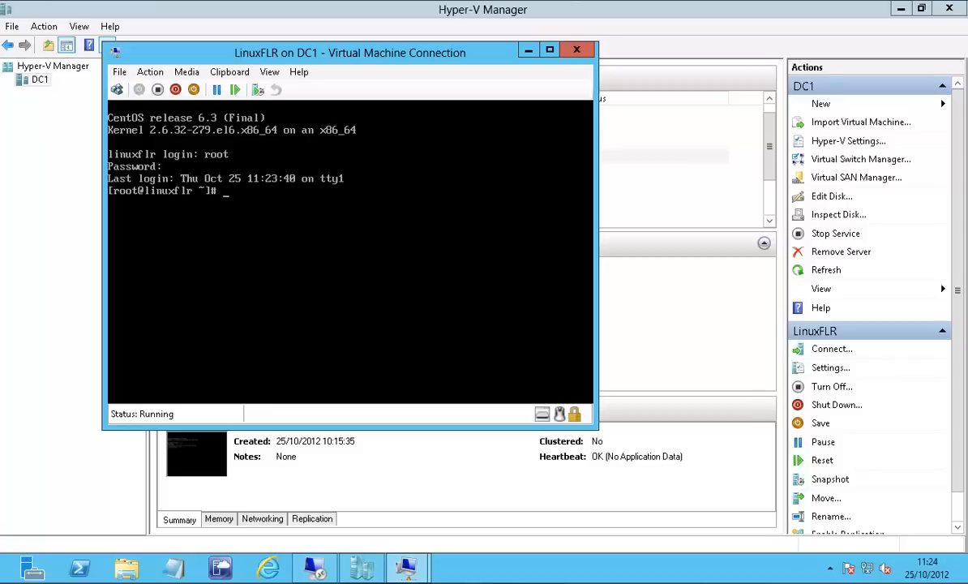
List the mapped devices with ls /dev/mapper.
{"action": "type", "text": "ls /dev/mapper"}
{"action": "key", "text": "Return"}
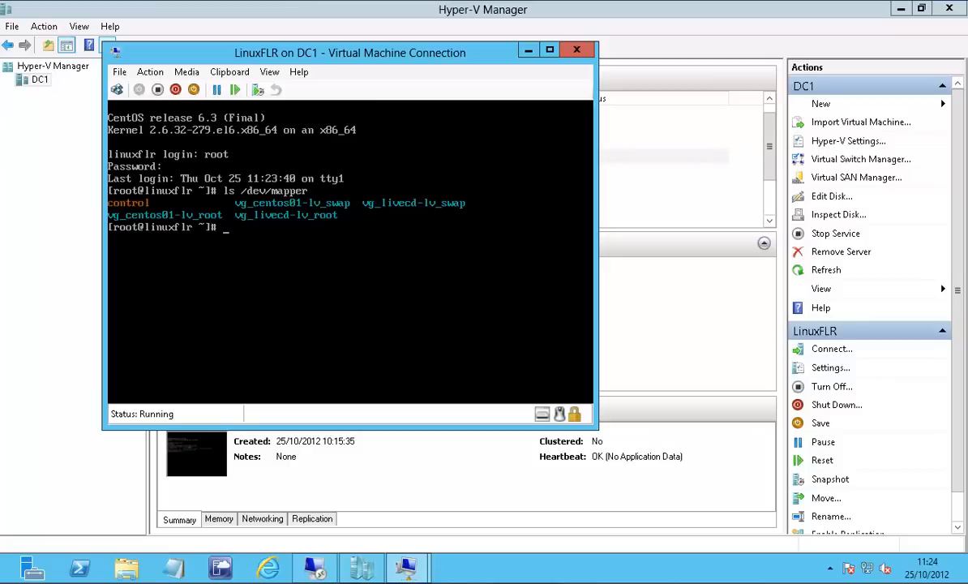
Mount /dev/mapper/vg_centos01-lv_root to the /FLR directory.
{"action": "type", "text": "mount /dev/mapp"}
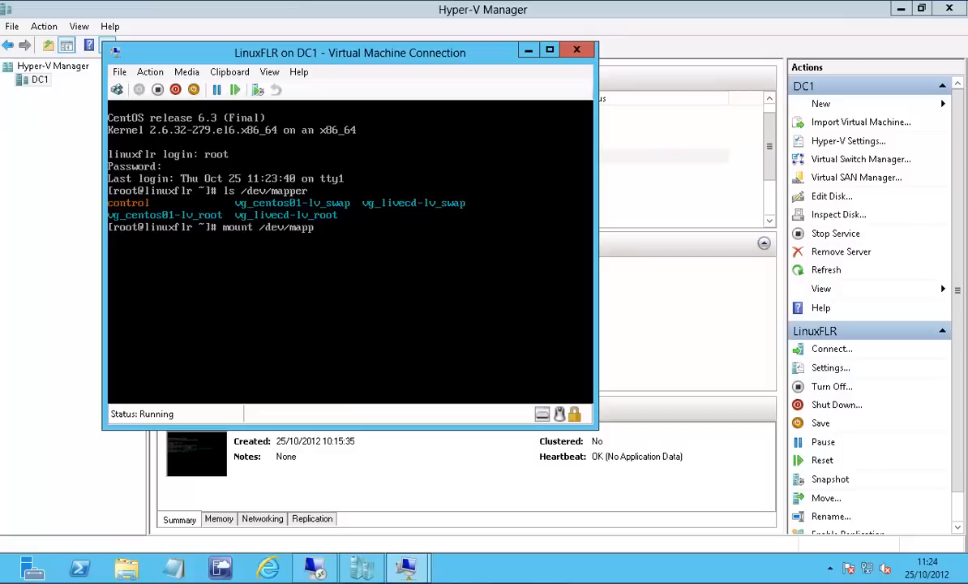
{"action": "type", "text": "er/vg_cen"}
{"action": "key", "text": "Tab"}
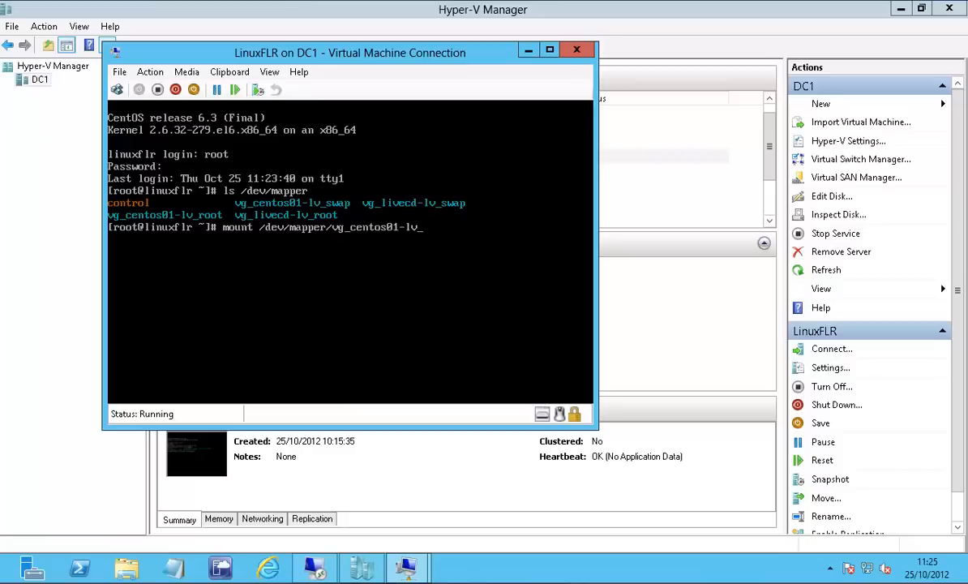
{"action": "type", "text": "r"}
{"action": "key", "text": "Tab"}
{"action": "type", "text": "/flr"}
{"action": "key", "text": "BackSpace"}
{"action": "key", "text": "BackSpace"}
{"action": "key", "text": "BackSpace"}
{"action": "type", "text": "flr"}
{"action": "key", "text": "BackSpace"}
{"action": "key", "text": "BackSpace"}
{"action": "key", "text": "BackSpace"}
{"action": "type", "text": "FLR"}
{"action": "key", "text": "Return"}
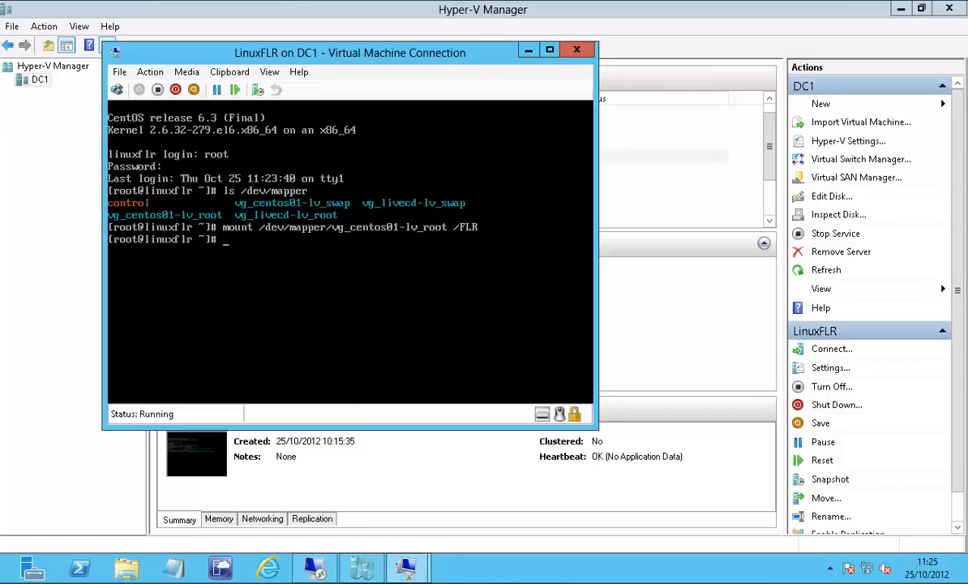
Change to the /FLR directory and list its contents.
{"action": "type", "text": "cd /FLR"}
{"action": "key", "text": "Return"}
{"action": "type", "text": "ls"}
{"action": "key", "text": "Return"}
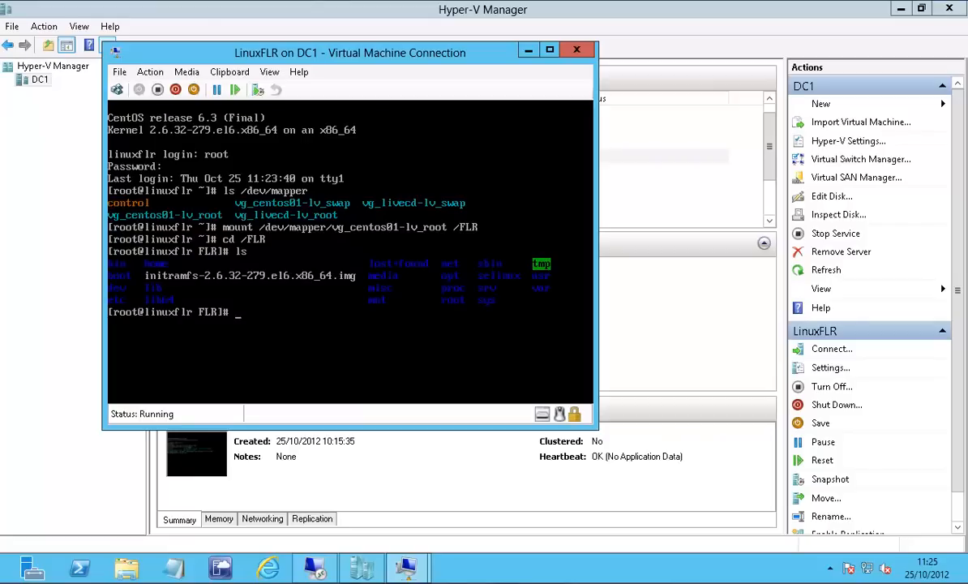
Go into home/vsoup/Documents on the mounted volume and list the files there, also listing the vsoup folder on the way.
{"action": "type", "text": "cd home"}
{"action": "key", "text": "Return"}
{"action": "type", "text": "cd vsoup"}
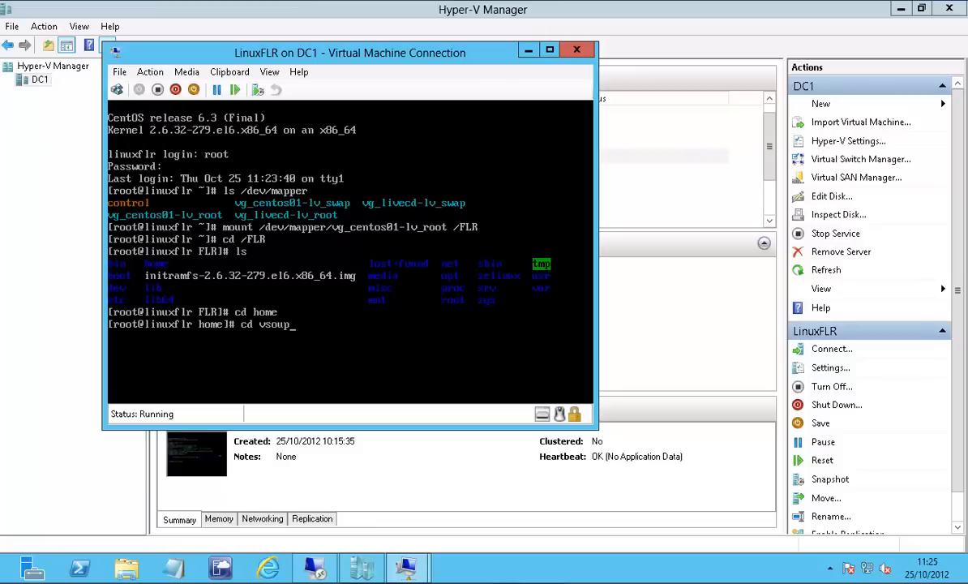
{"action": "key", "text": "Return"}
{"action": "type", "text": "ls"}
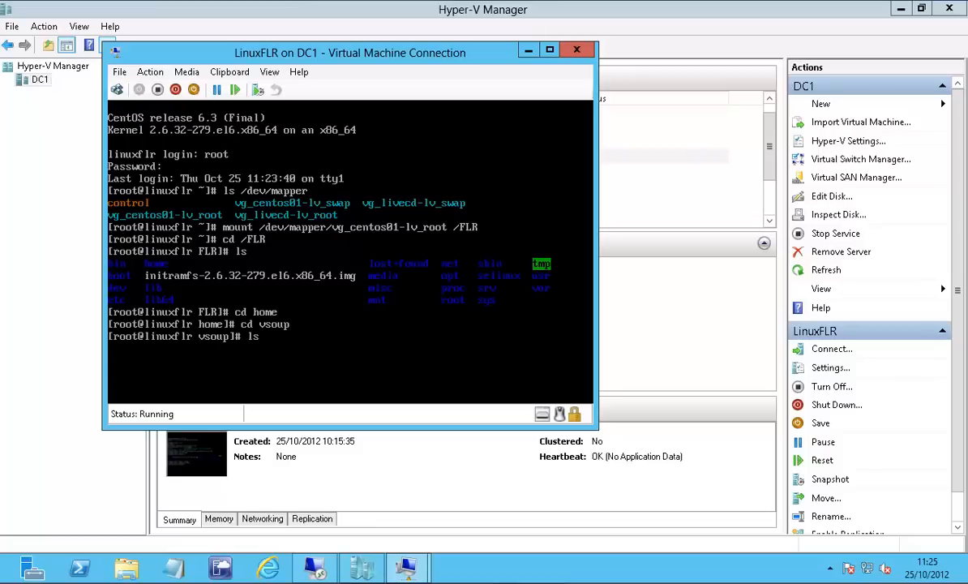
{"action": "key", "text": "Return"}
{"action": "type", "text": "cd D"}
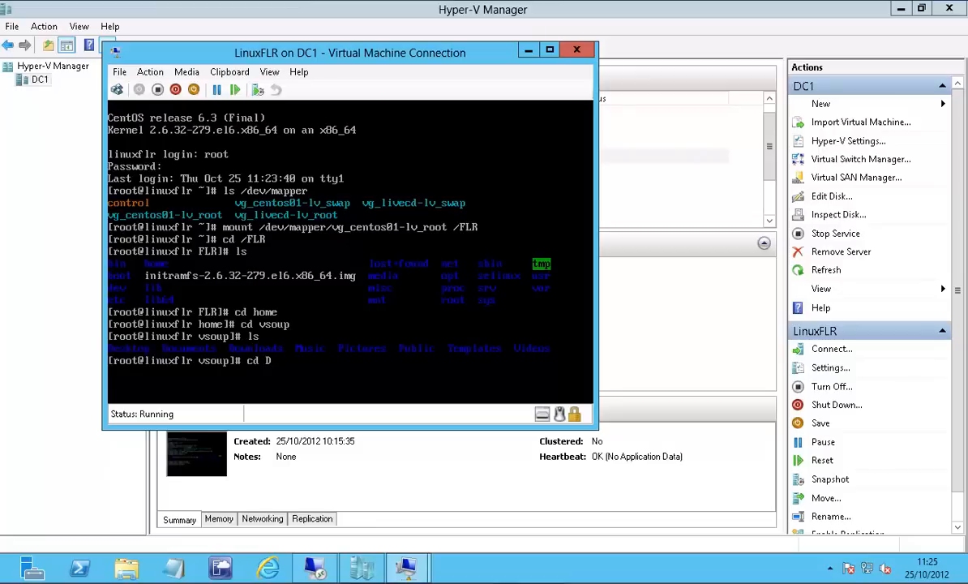
{"action": "key", "text": "Tab"}
{"action": "key", "text": "Return"}
{"action": "type", "text": "ls"}
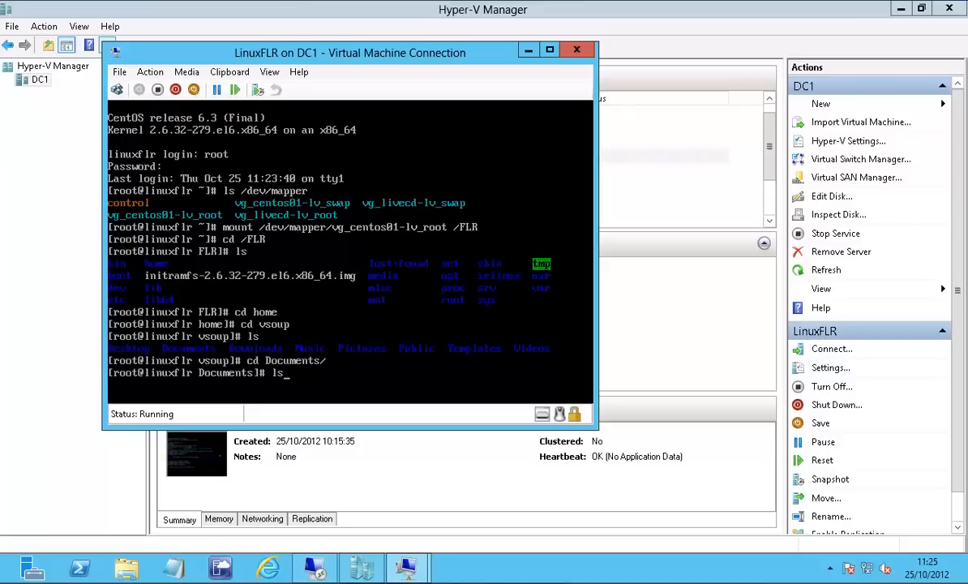
{"action": "key", "text": "Return"}
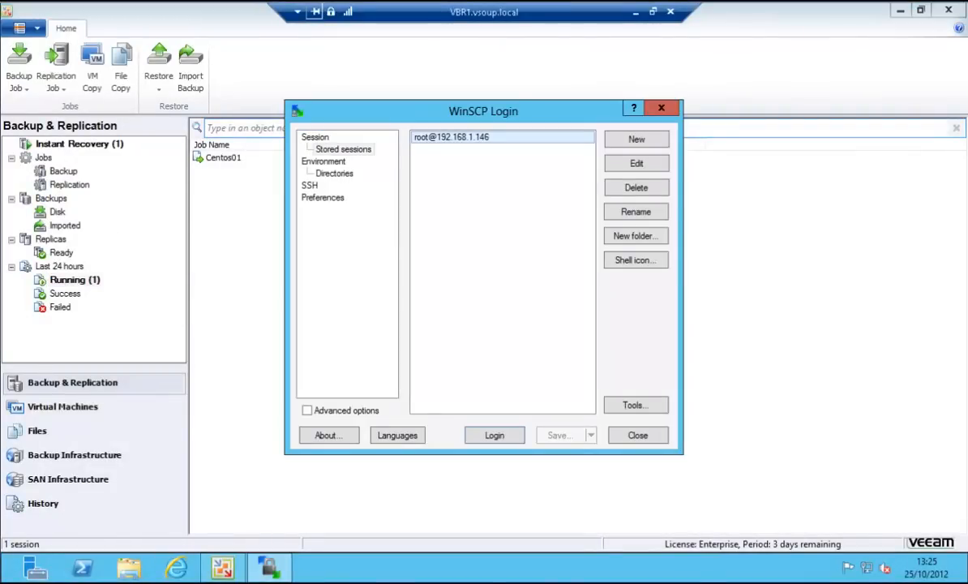
Log in to WinSCP's stored root session for 192.168.1.146, copy Very Important Document ! to the local Documents folder, and close WinSCP.
{"action": "key", "text": "Return"}
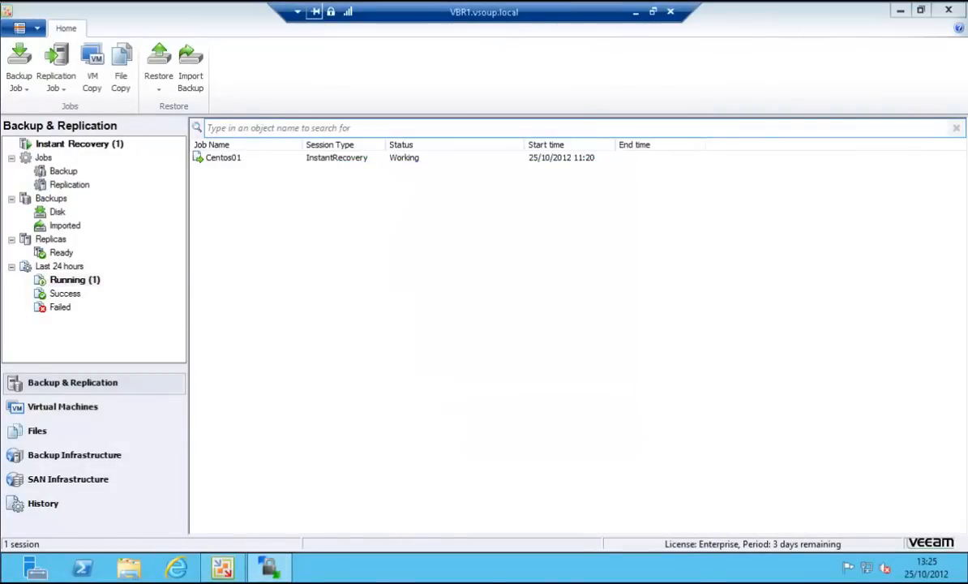
{"action": "left_click", "coordinate": [463, 194]}
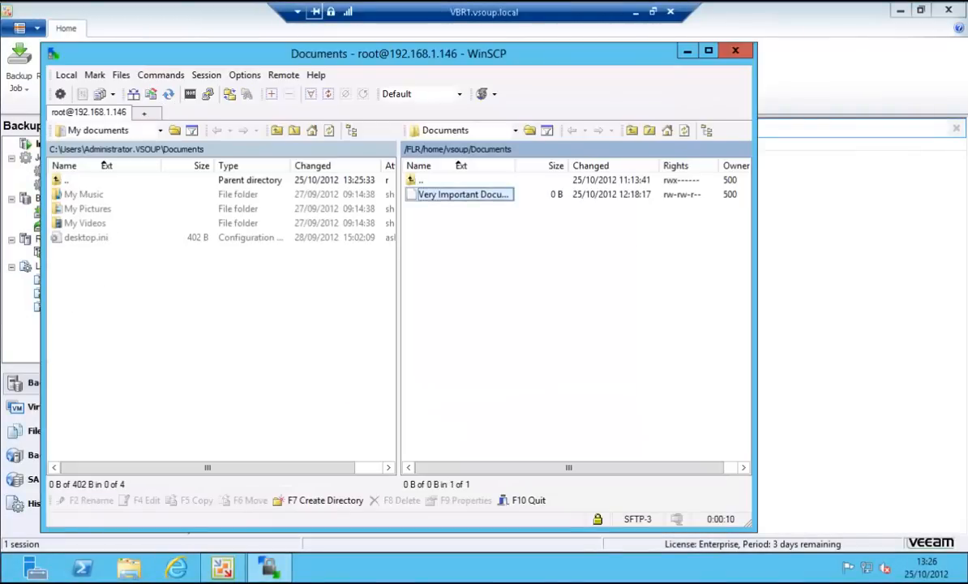
{"action": "key", "text": "F5"}
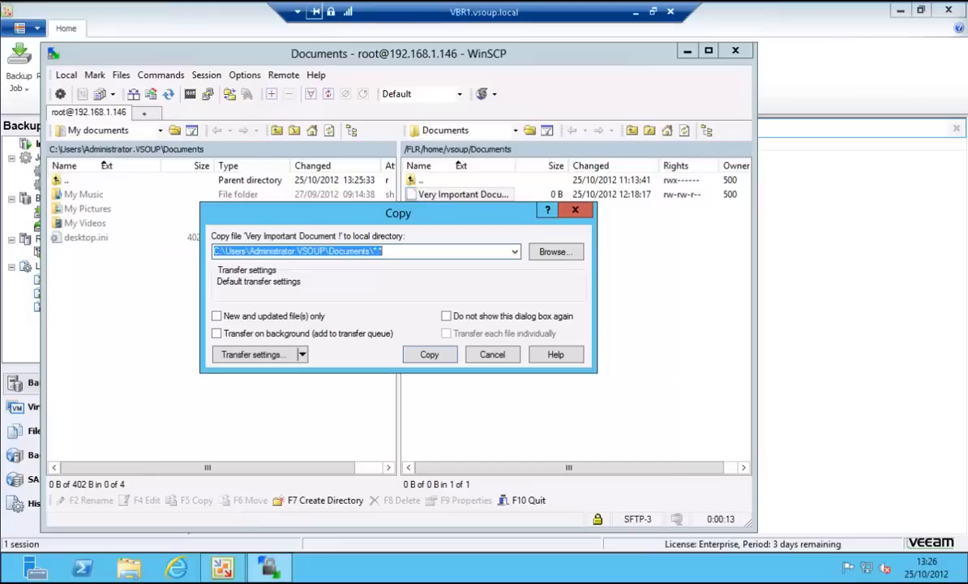
{"action": "key", "text": "Return"}
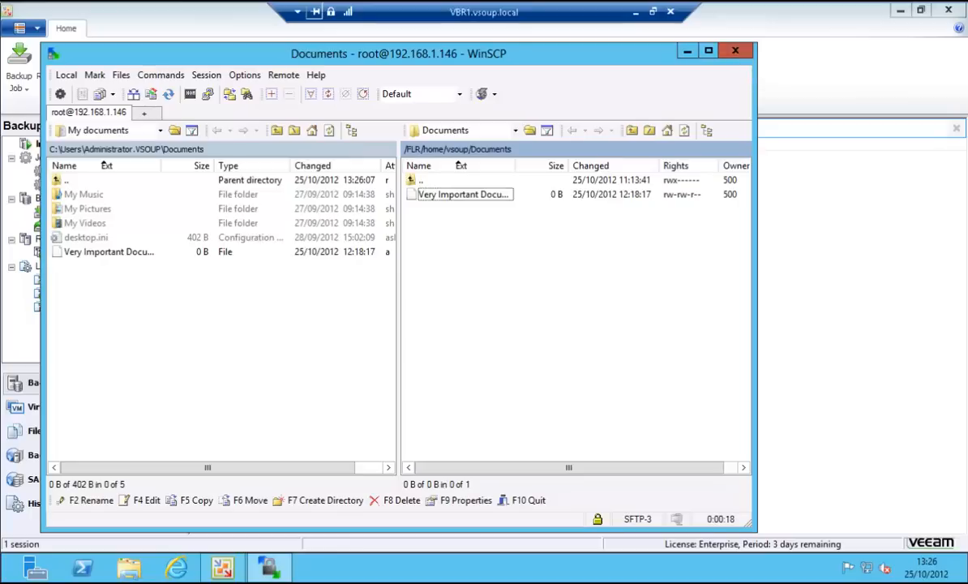
{"action": "left_click", "coordinate": [735, 51]}
{"action": "key", "text": "Return"}
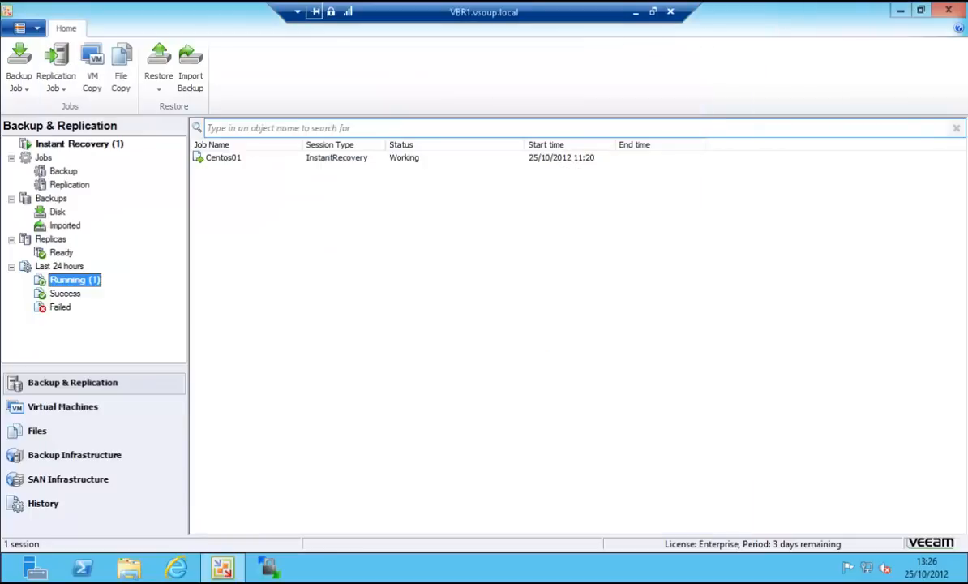
Check the Documents library in File Explorer for the copied Very Important Document !, then minimize the window.
{"action": "left_click", "coordinate": [129, 568]}
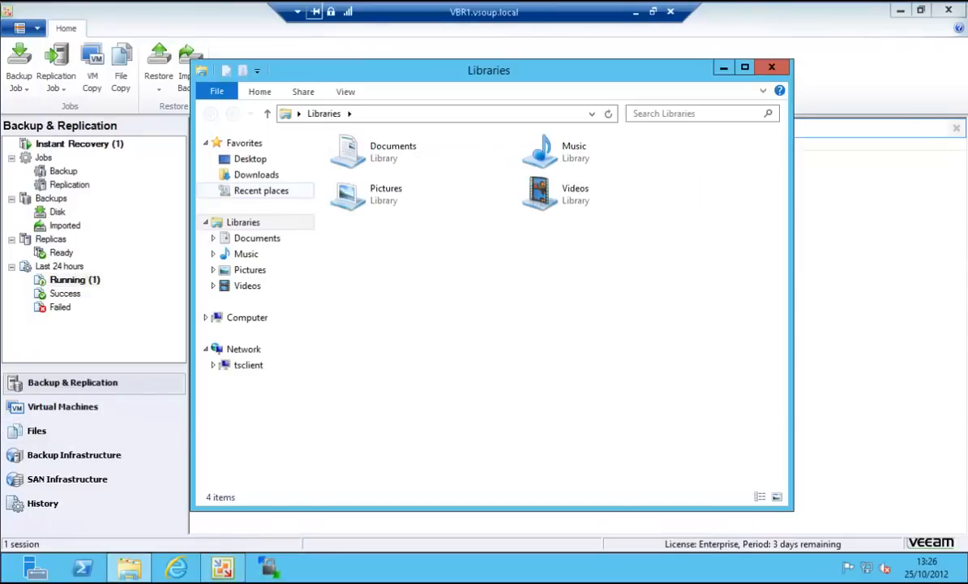
{"action": "left_click", "coordinate": [257, 238]}
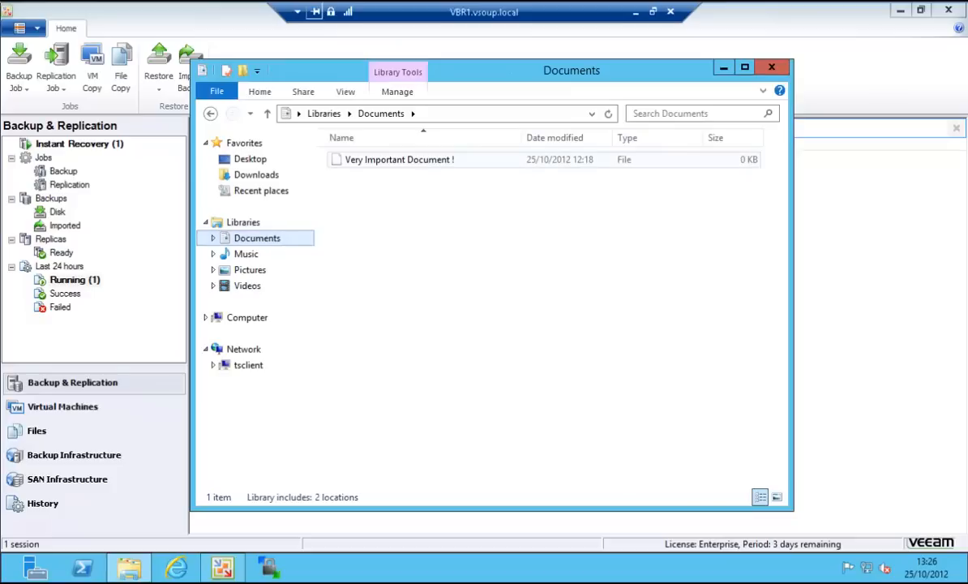
{"action": "left_click", "coordinate": [399, 160]}
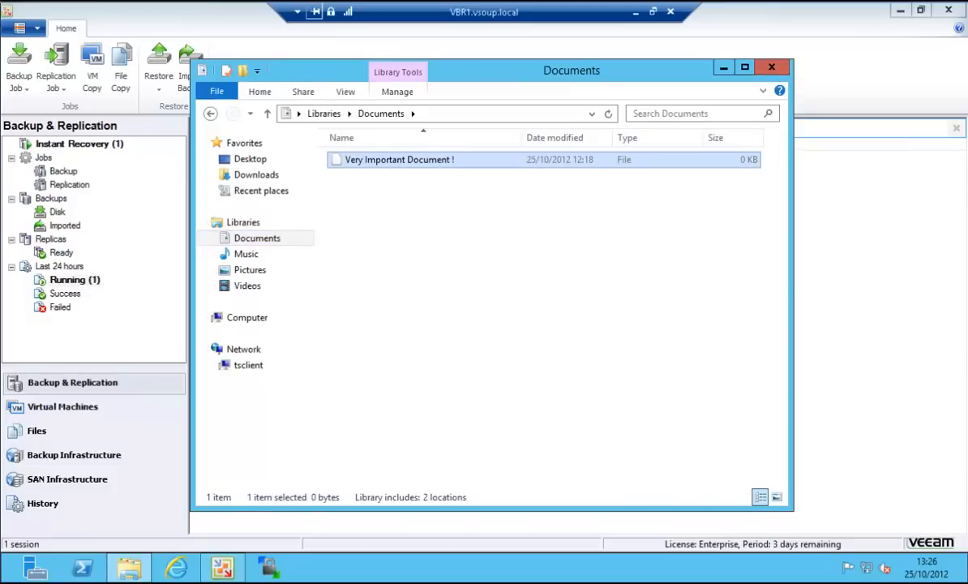
{"action": "left_click", "coordinate": [724, 68]}
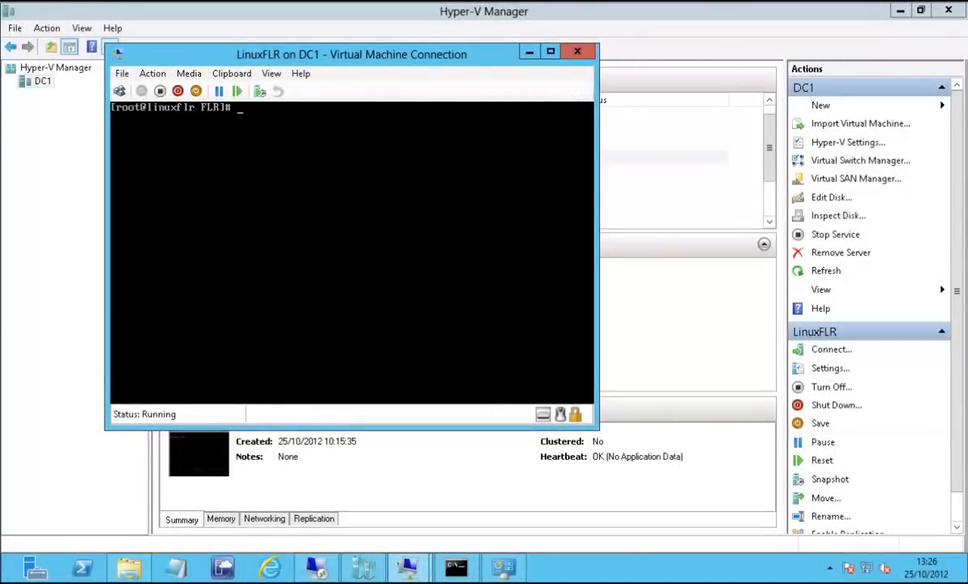
Leave the /FLR directory in the LinuxFLR console and run umount /dev/mapper/vg_centos01-lv_root /FLR.
{"action": "type", "text": "cd .."}
{"action": "key", "text": "Return"}
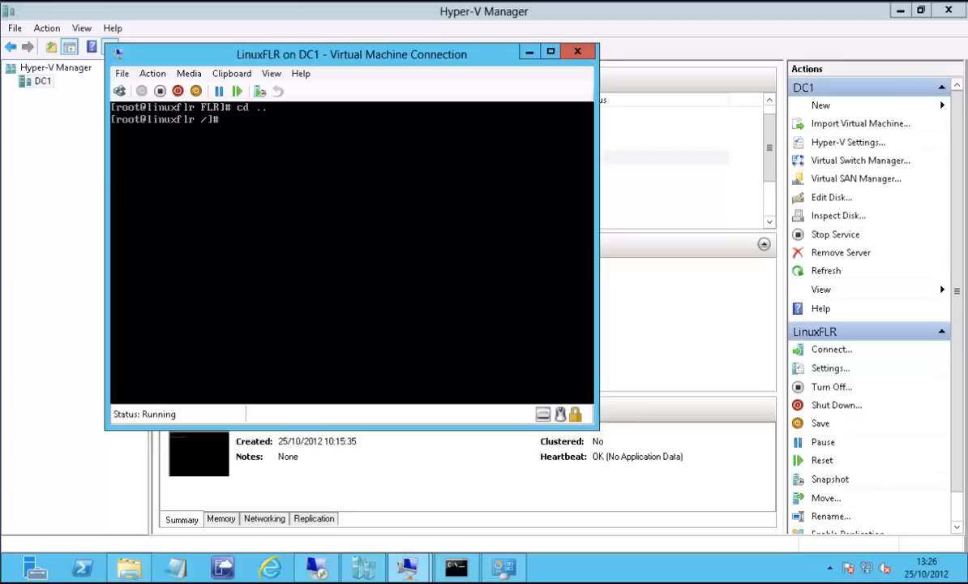
{"action": "type", "text": "umount /dev/mapper"}
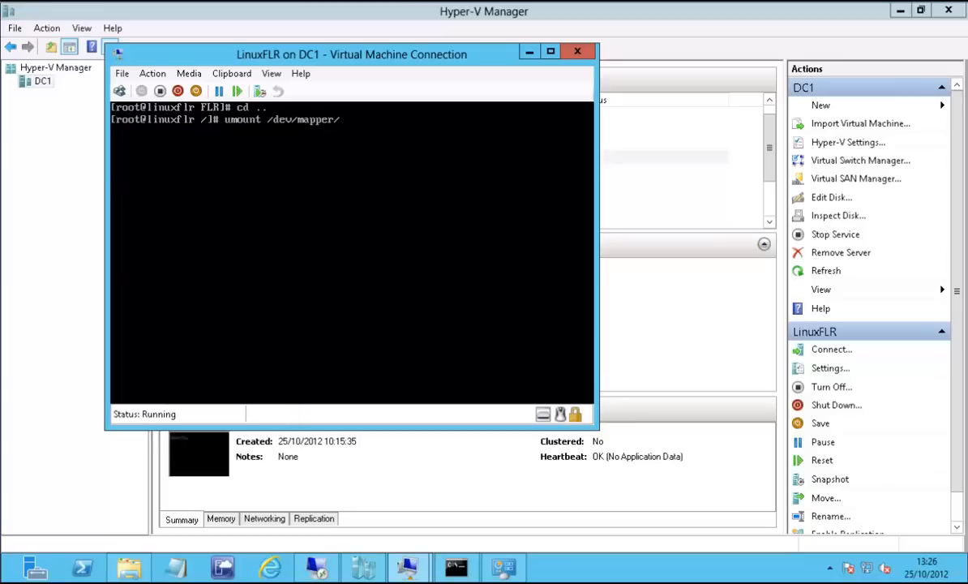
{"action": "type", "text": "/vg_centos01-lv"}
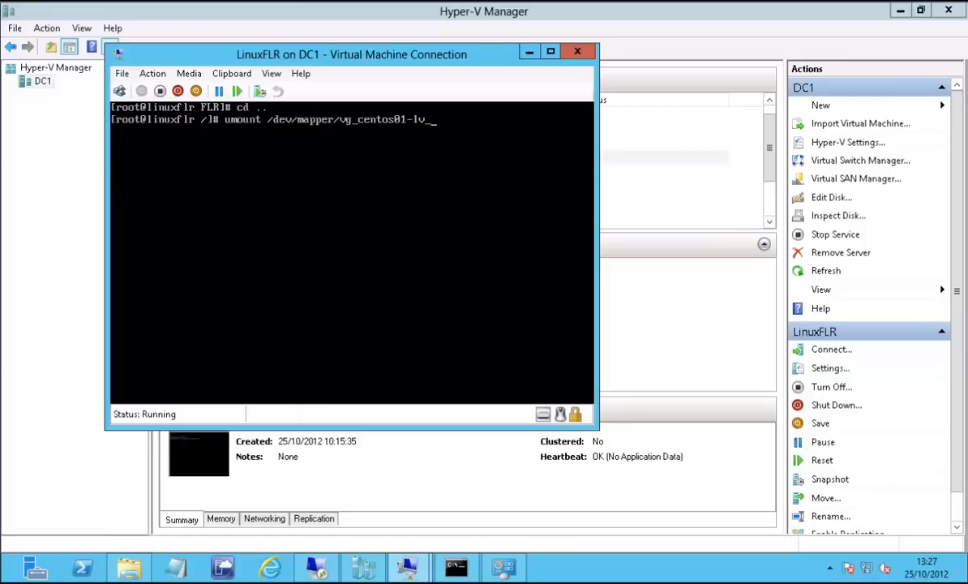
{"action": "type", "text": "_root /FLR"}
{"action": "key", "text": "Return"}
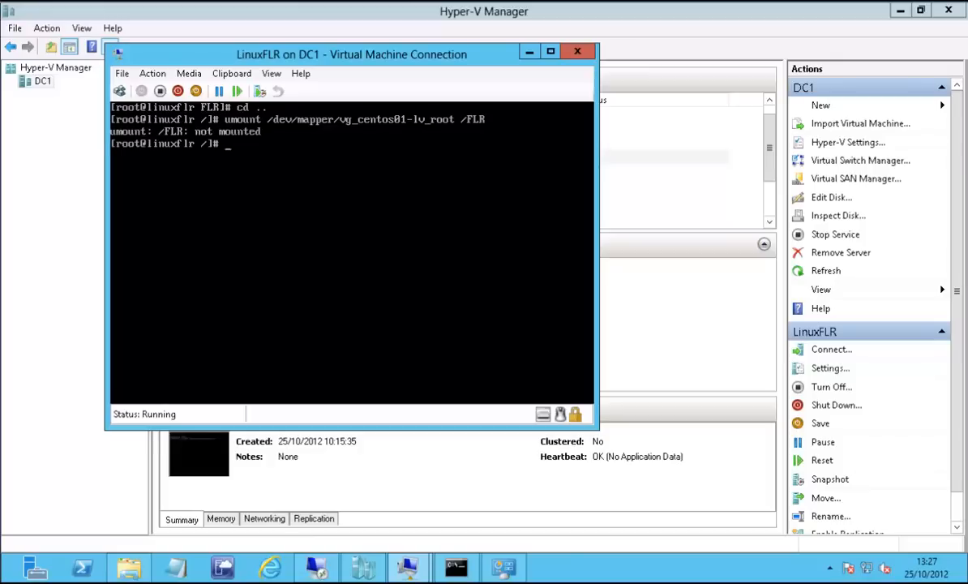
Run shutdown now in LinuxFLR, turn off the virtual machine, and close its console window.
{"action": "type", "text": "shutdown now"}
{"action": "key", "text": "Return"}
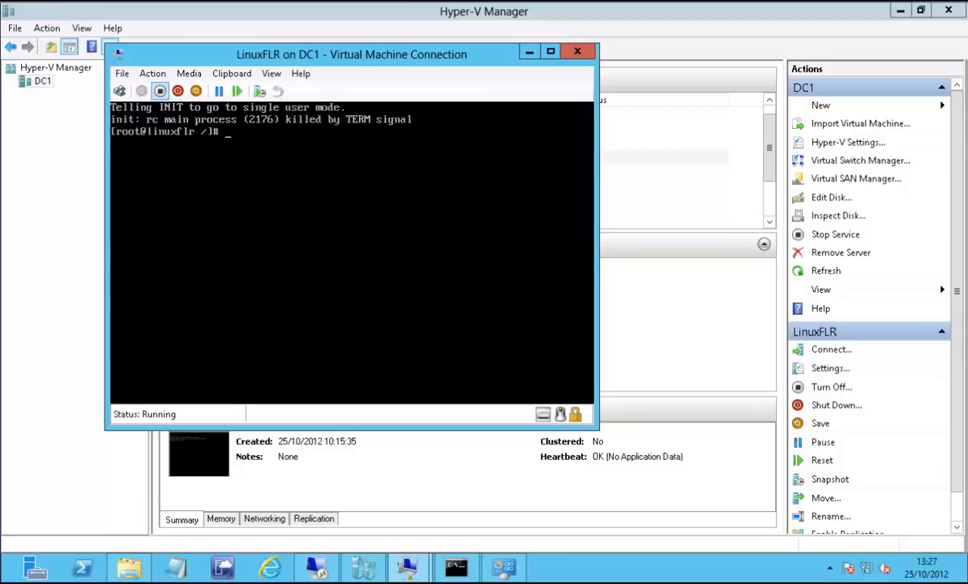
{"action": "left_click", "coordinate": [160, 91]}
{"action": "key", "text": "Return"}
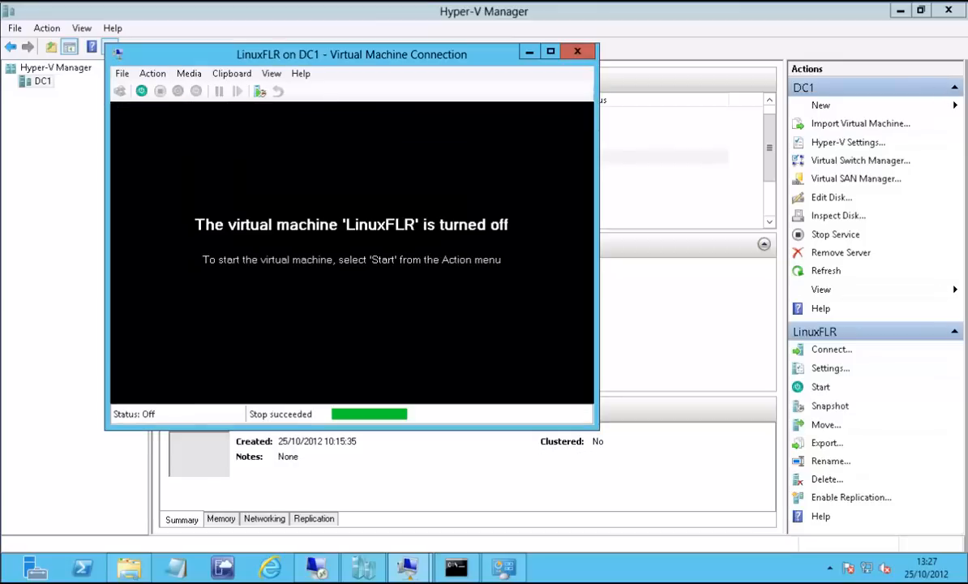
{"action": "left_click", "coordinate": [578, 51]}
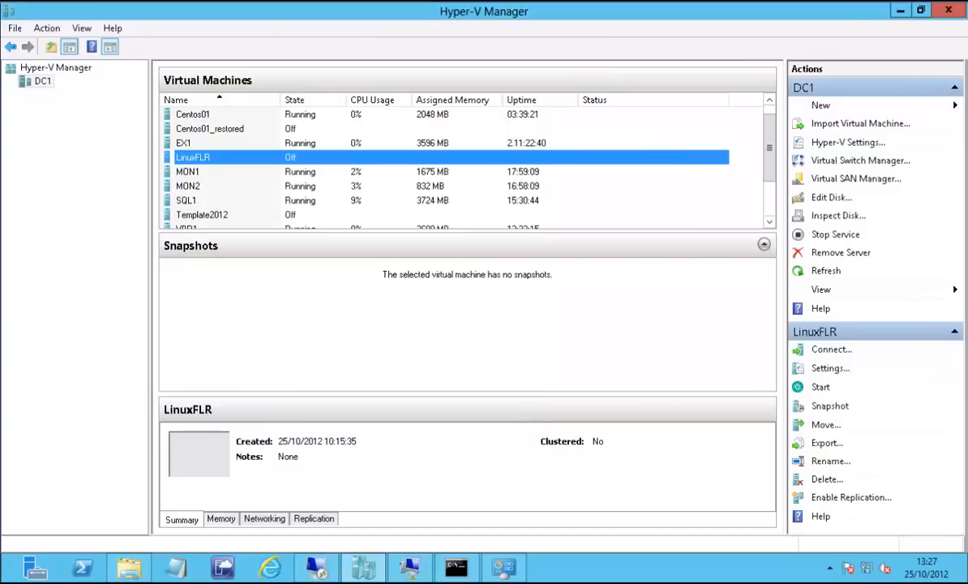
Remove the Centos01 hard drive from LinuxFLR's SCSI controller, continuing without taking a snapshot.
{"action": "right_click", "coordinate": [203, 157]}
{"action": "left_click", "coordinate": [235, 186]}
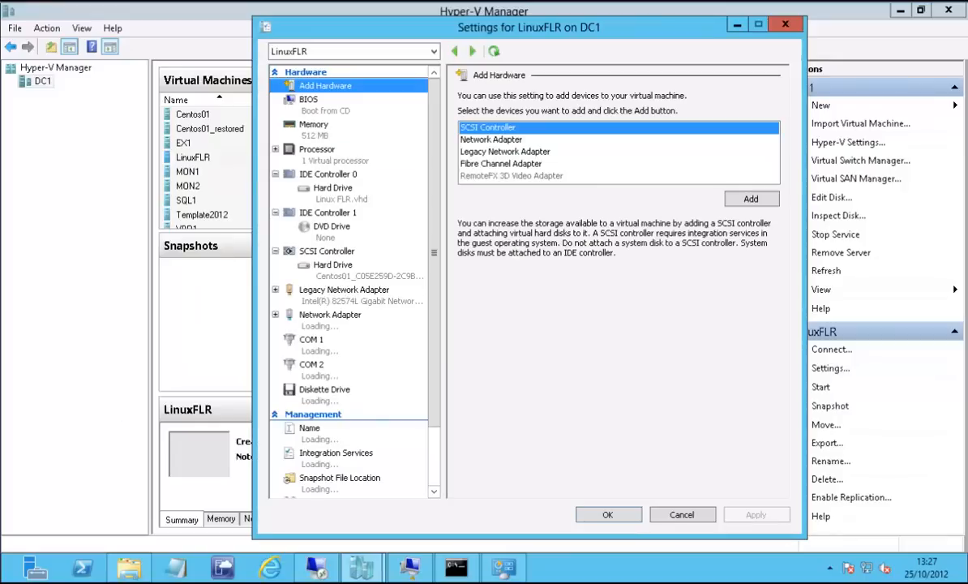
{"action": "left_click", "coordinate": [334, 266]}
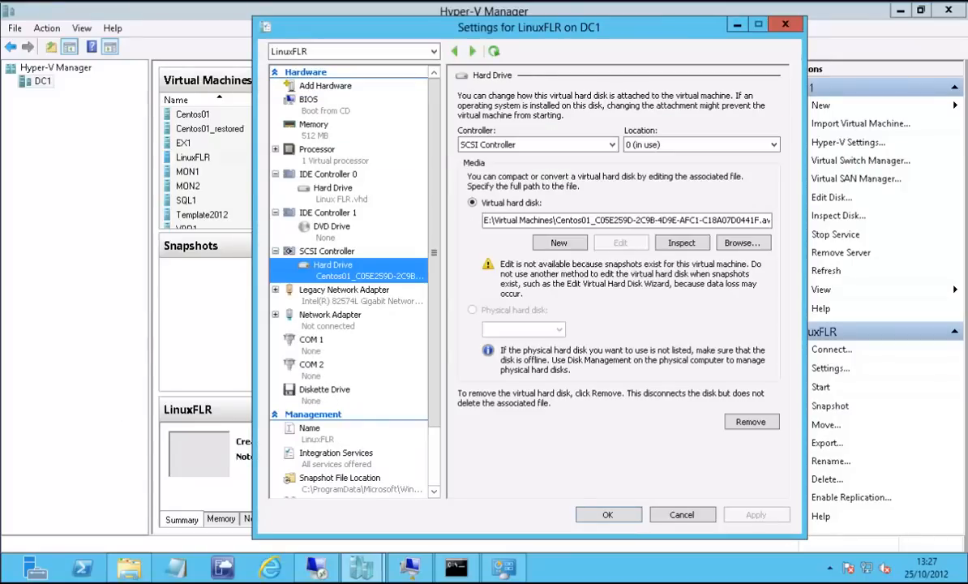
{"action": "left_click", "coordinate": [752, 422]}
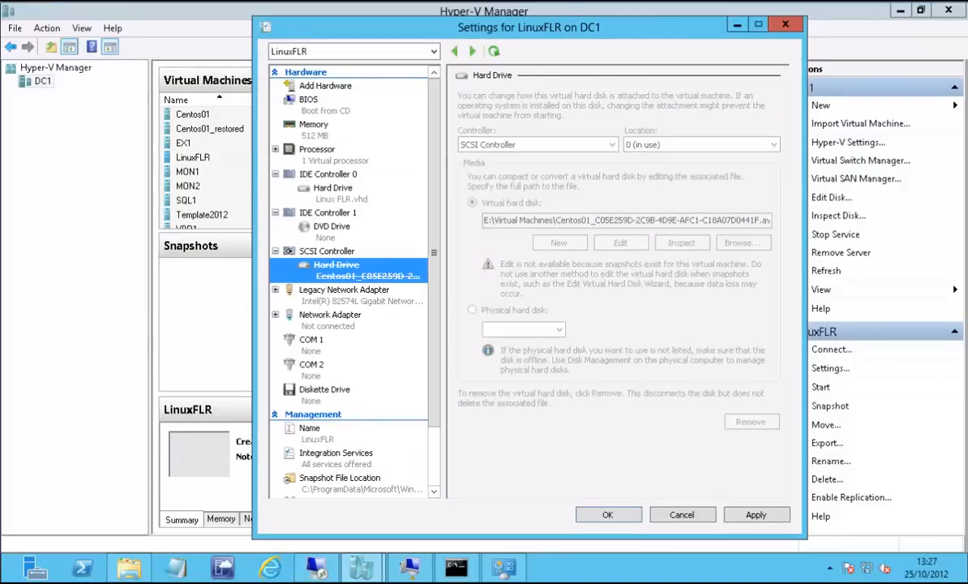
{"action": "left_click", "coordinate": [608, 515]}
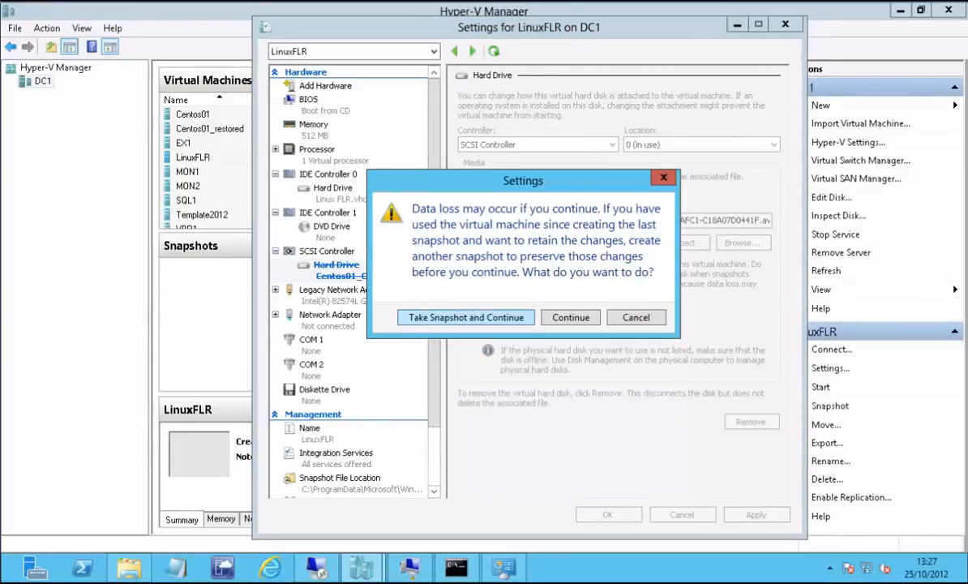
{"action": "left_click", "coordinate": [570, 317]}
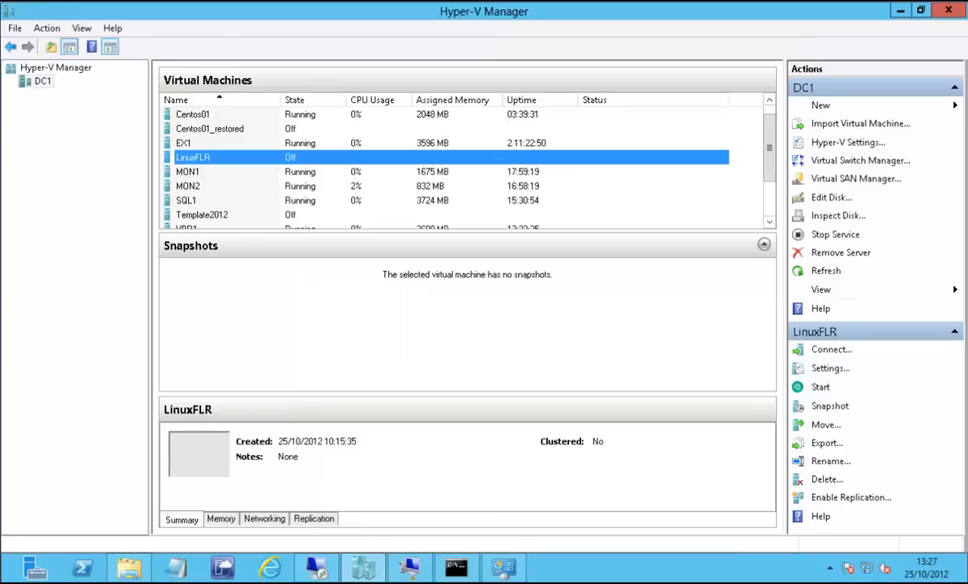
Switch to the VBR1 remote session and stop the running Centos01 Instant Recovery session in Veeam Backup & Replication.
{"action": "left_click", "coordinate": [317, 567]}
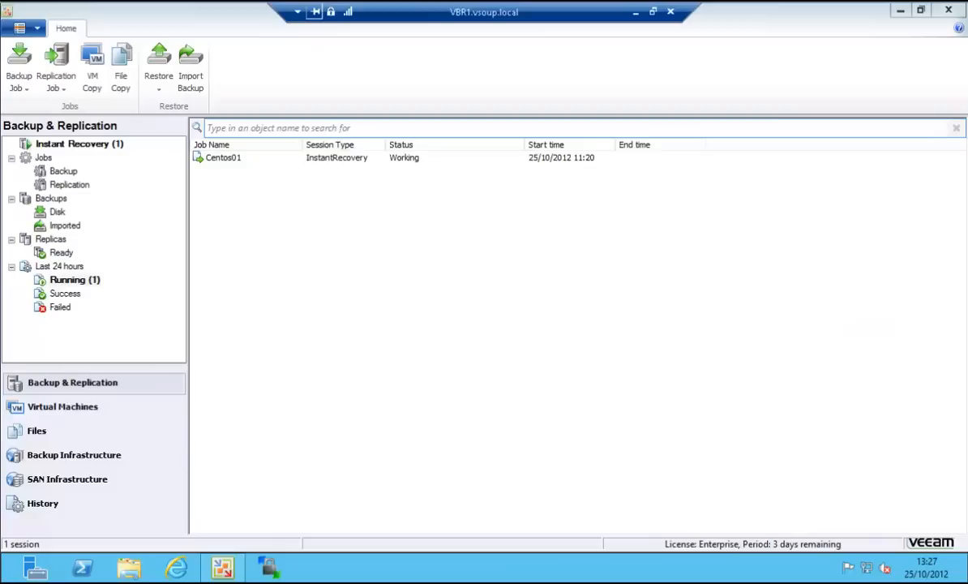
{"action": "right_click", "coordinate": [220, 159]}
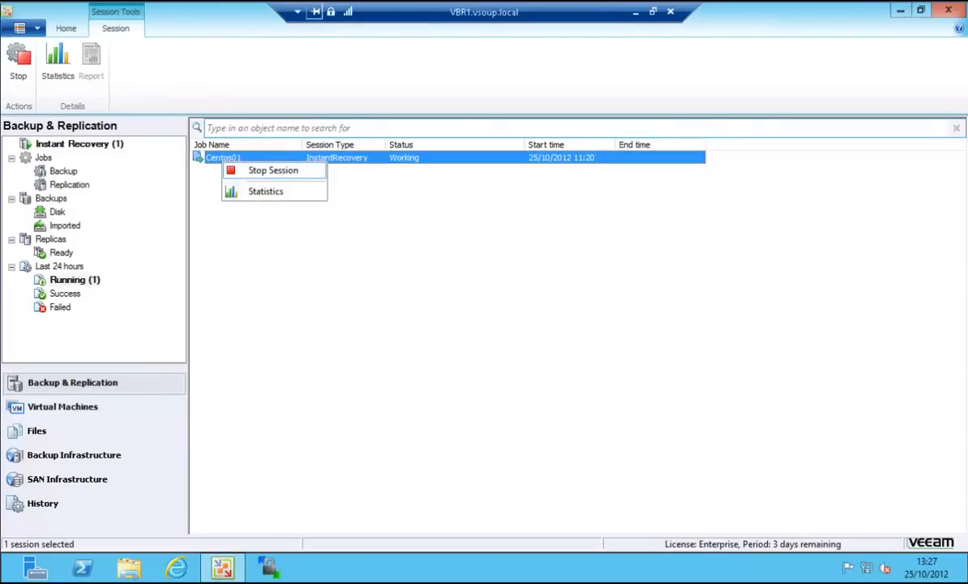
{"action": "left_click", "coordinate": [273, 170]}
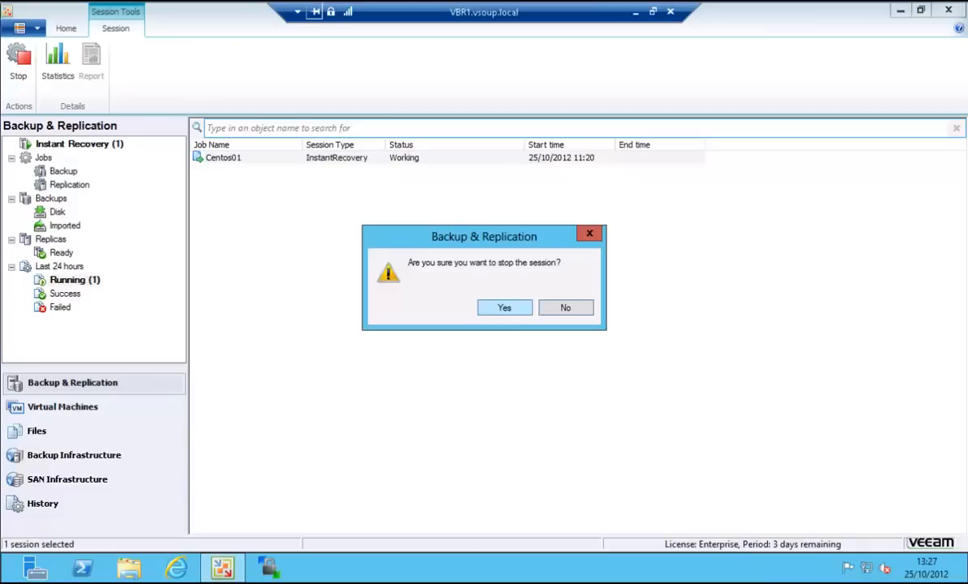
{"action": "left_click", "coordinate": [504, 307]}
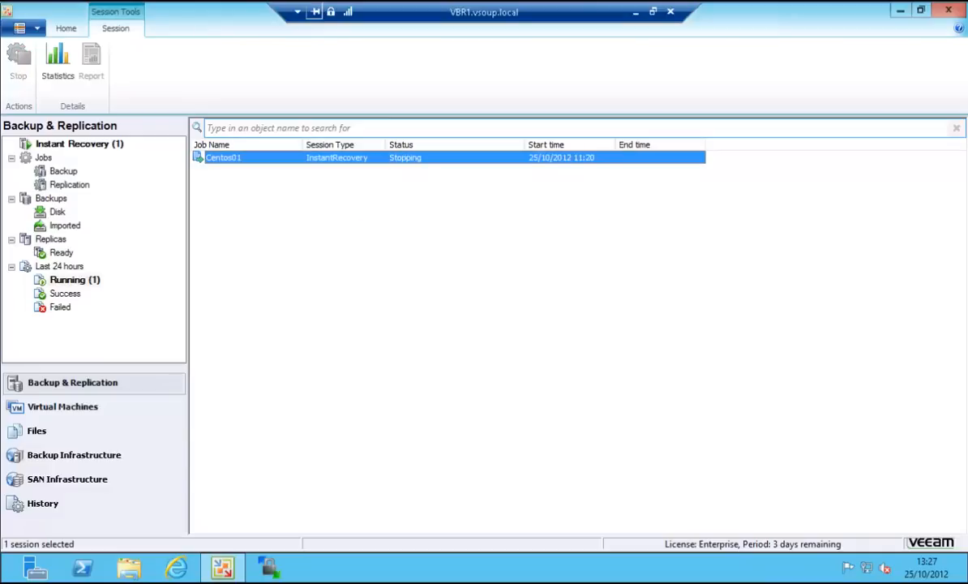
Review the log of the stopped Centos01 restore session, then close Veeam Backup & Replication.
{"action": "double_click", "coordinate": [224, 158]}
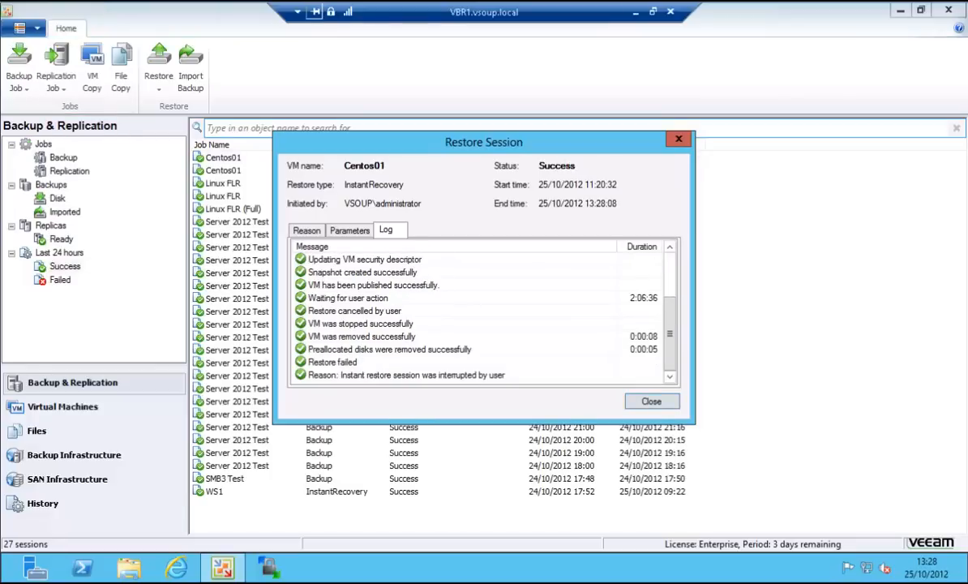
{"action": "left_click", "coordinate": [652, 402]}
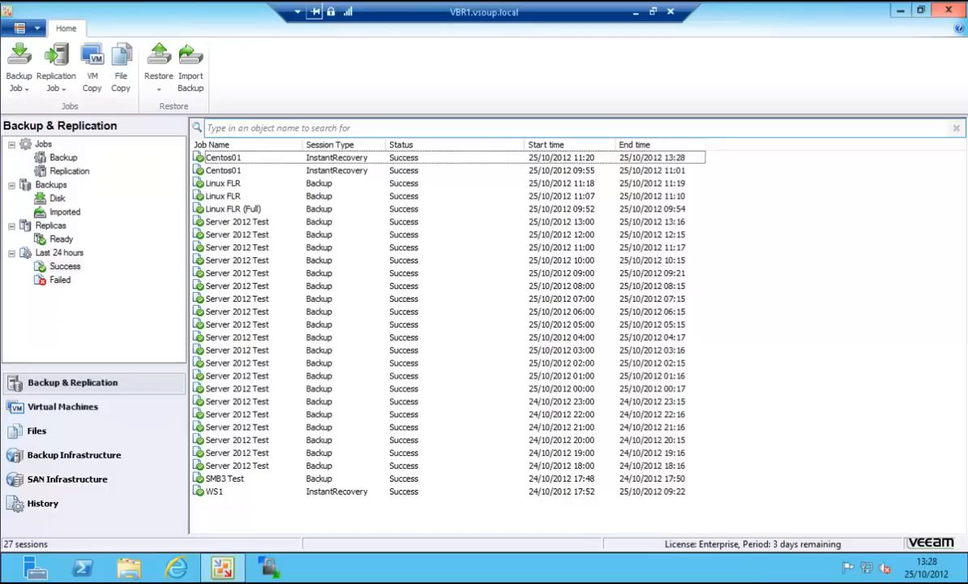
{"action": "left_click", "coordinate": [949, 10]}
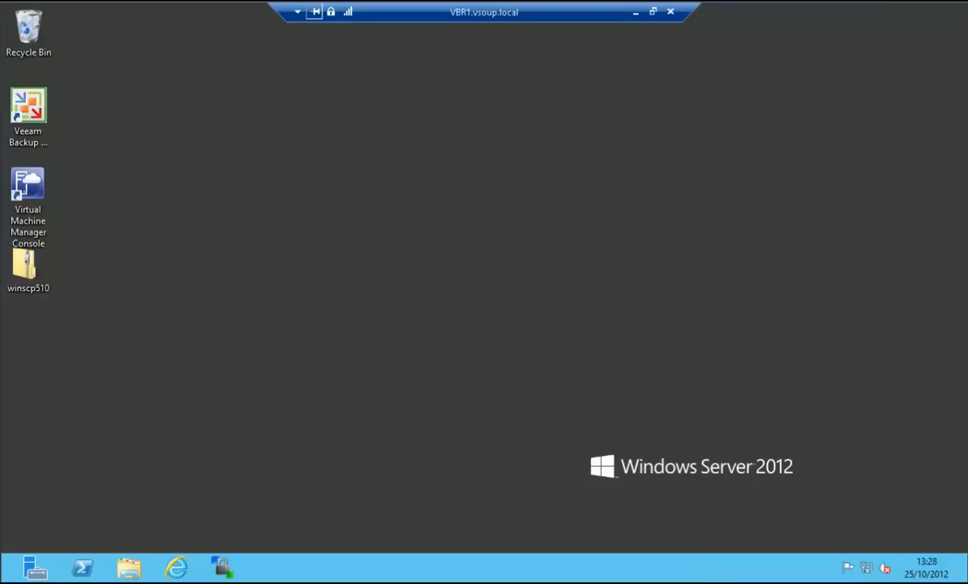